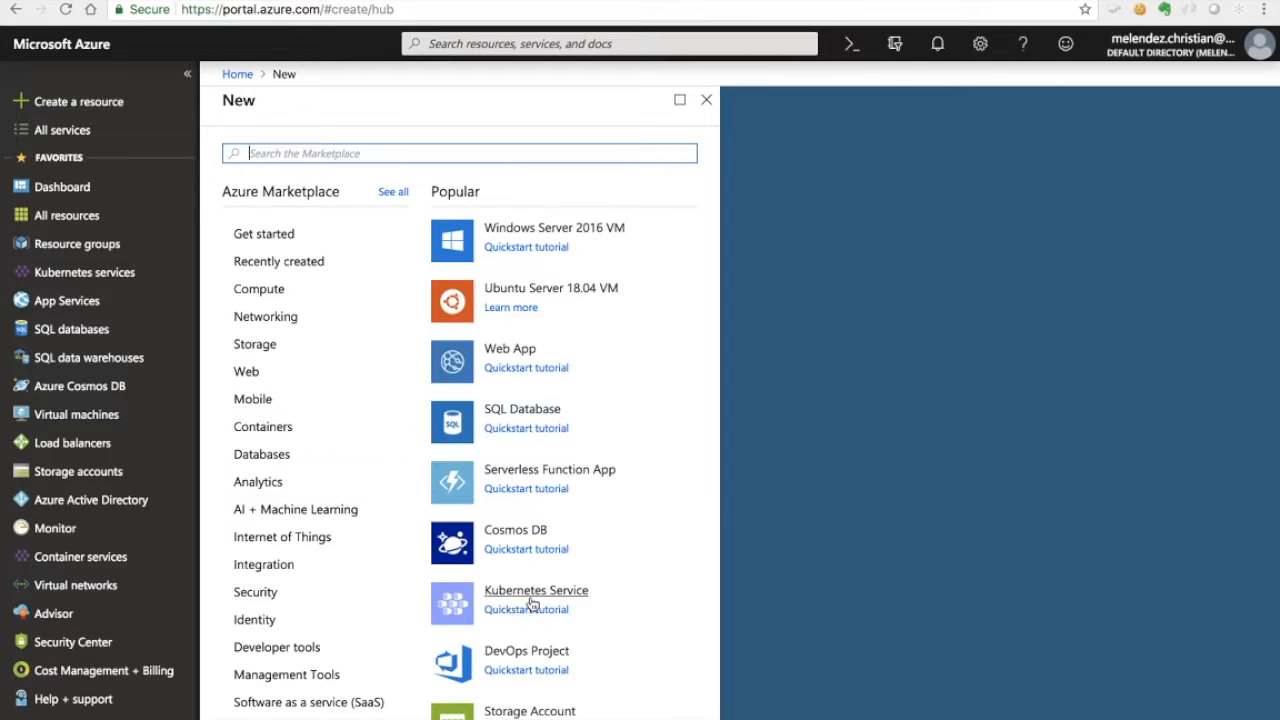
Step: Start creating a Kubernetes Service resource from the Containers category of the Azure Marketplace
click(298, 437)
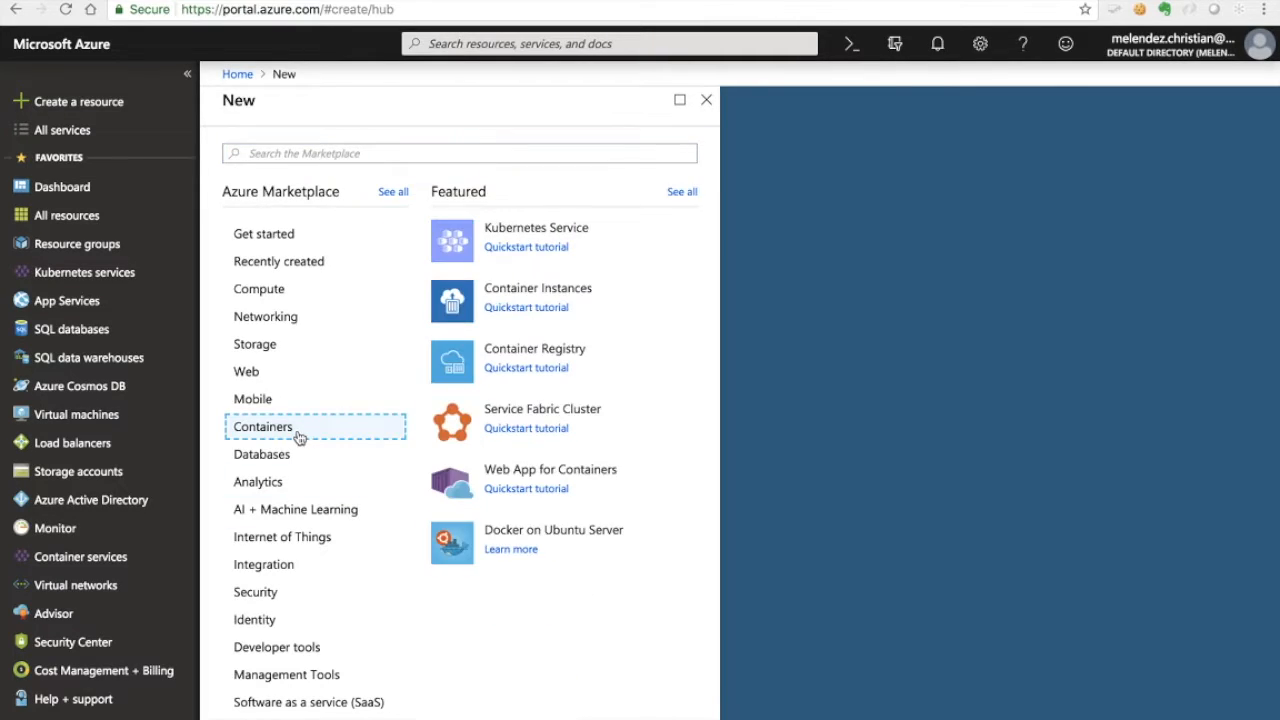
click(544, 230)
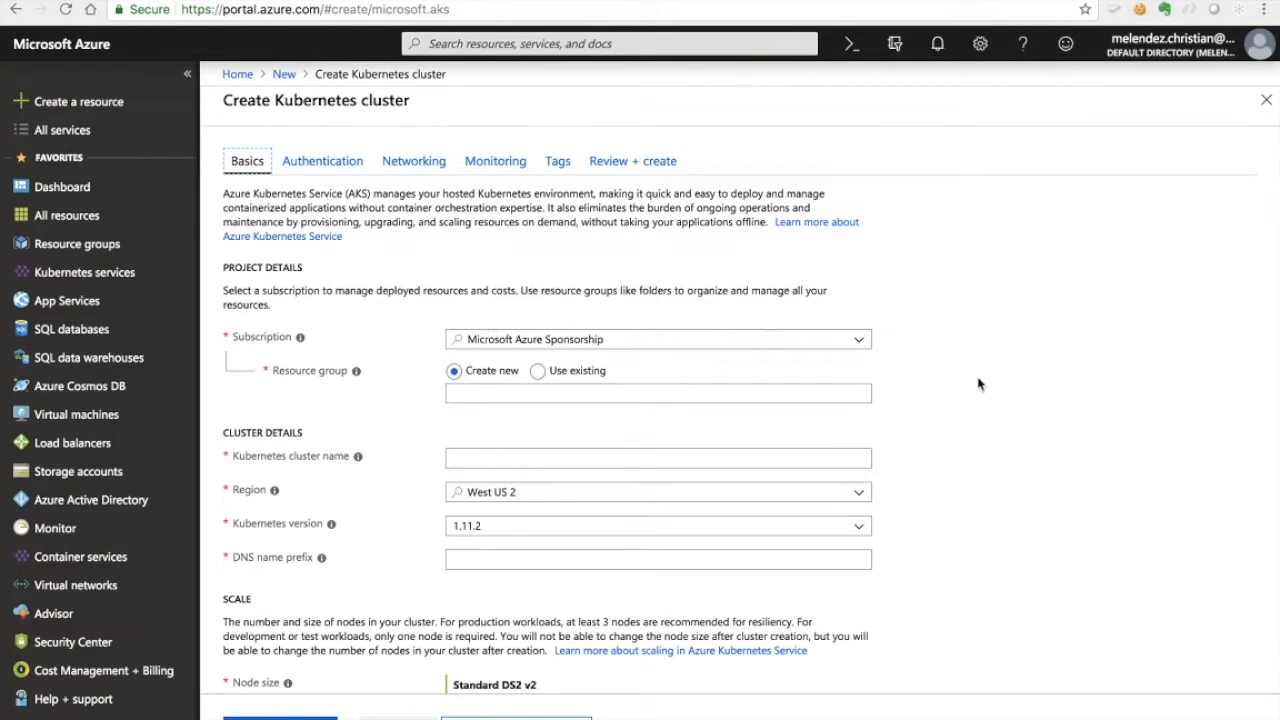
Step: Look over the basic settings of the new Kubernetes cluster, covering project details, cluster details and scale
scroll(978, 384, down, 3)
scroll(978, 384, up, 2)
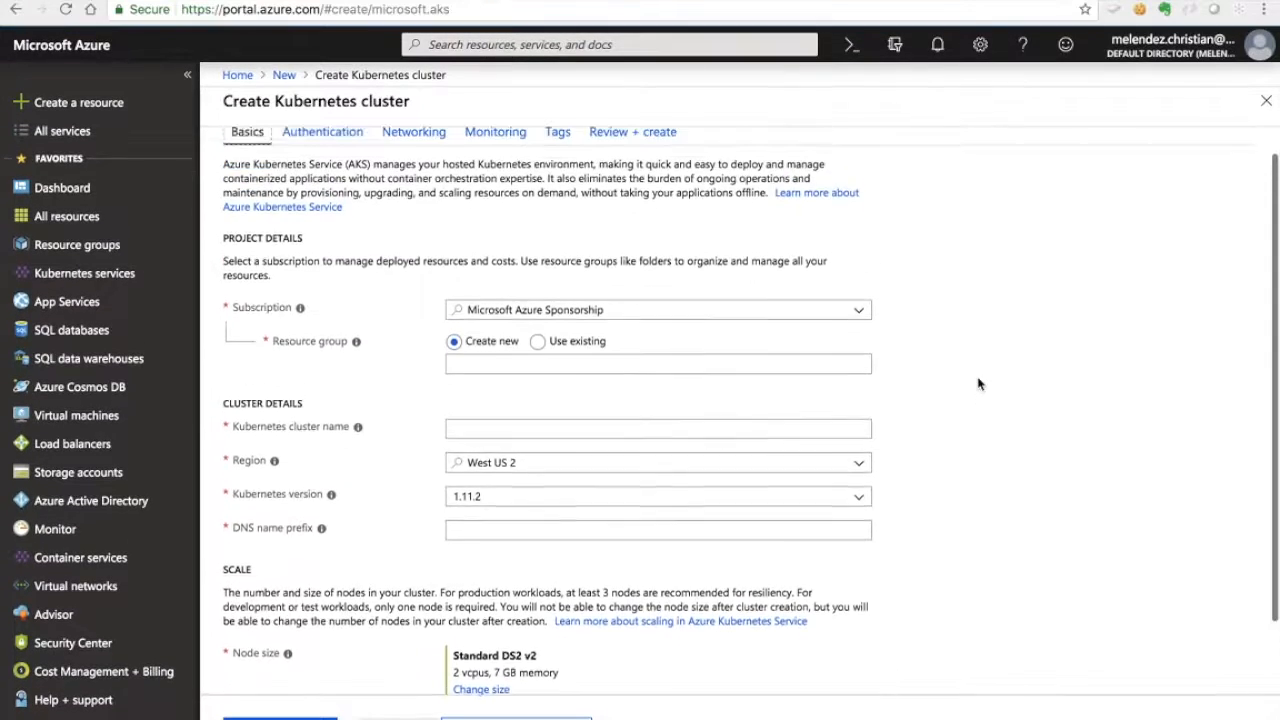
scroll(978, 384, down, 2)
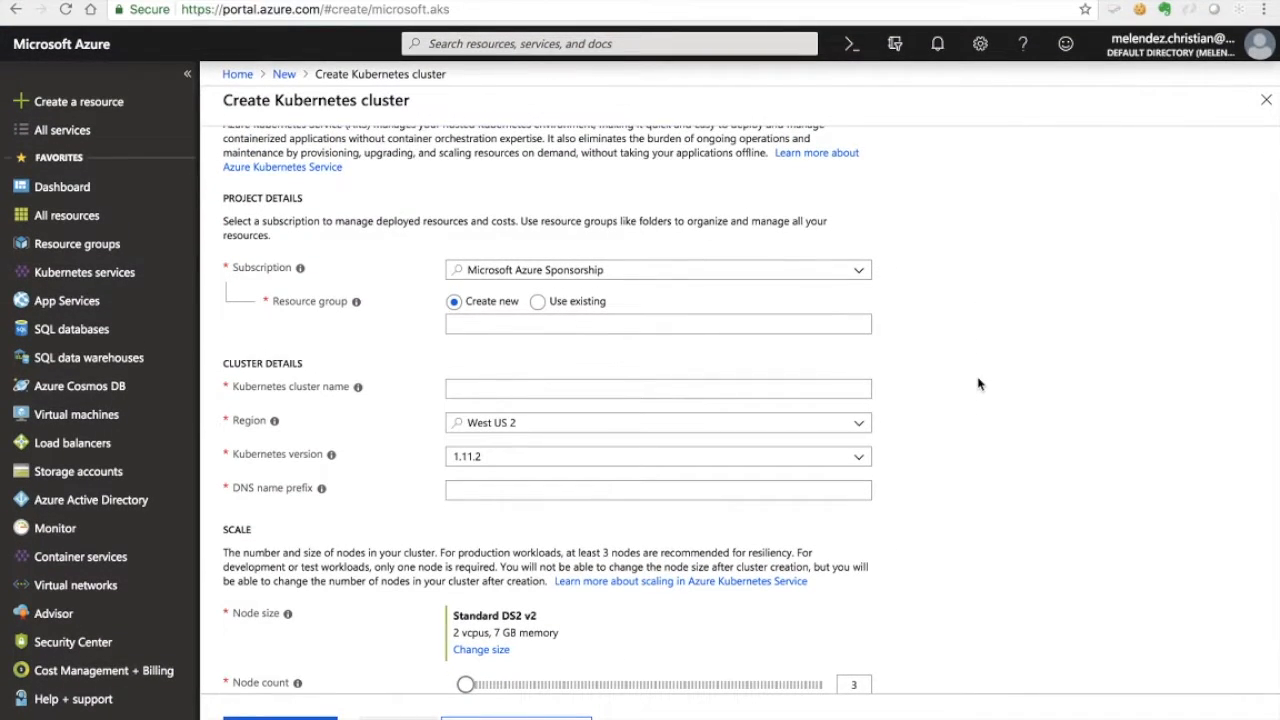
scroll(978, 384, up, 2)
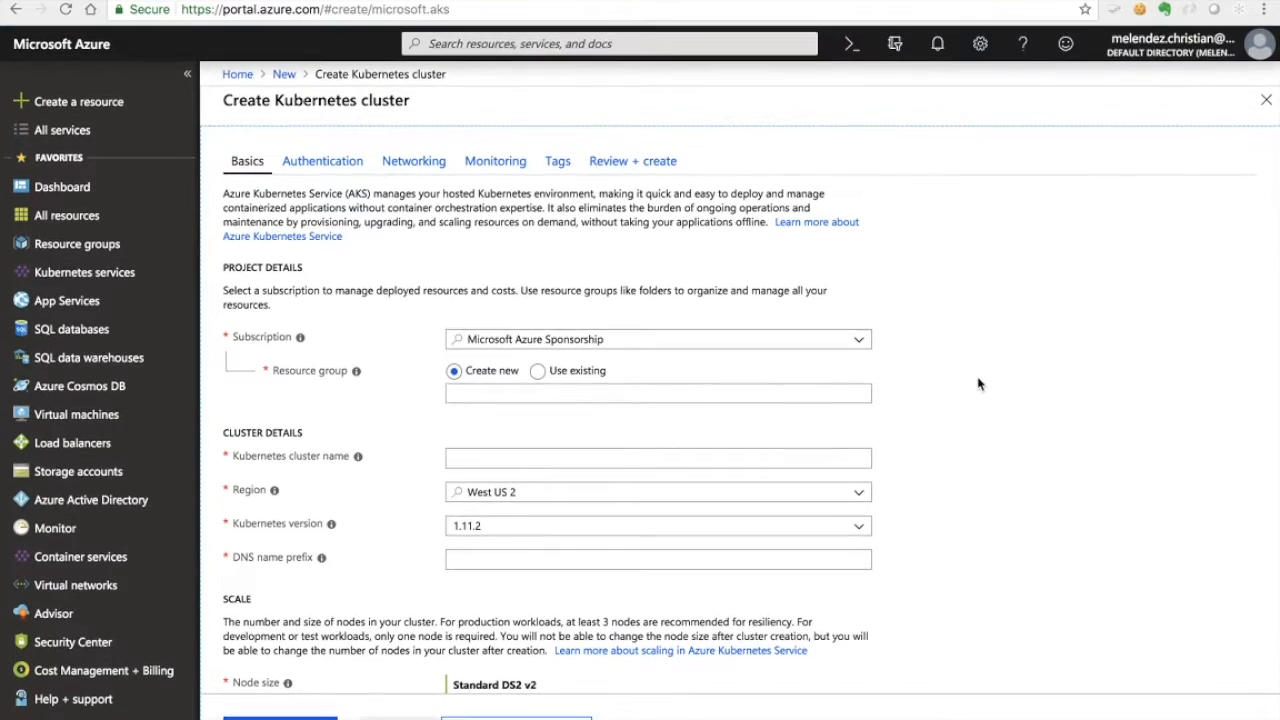
scroll(978, 384, down, 3)
scroll(978, 384, up, 2)
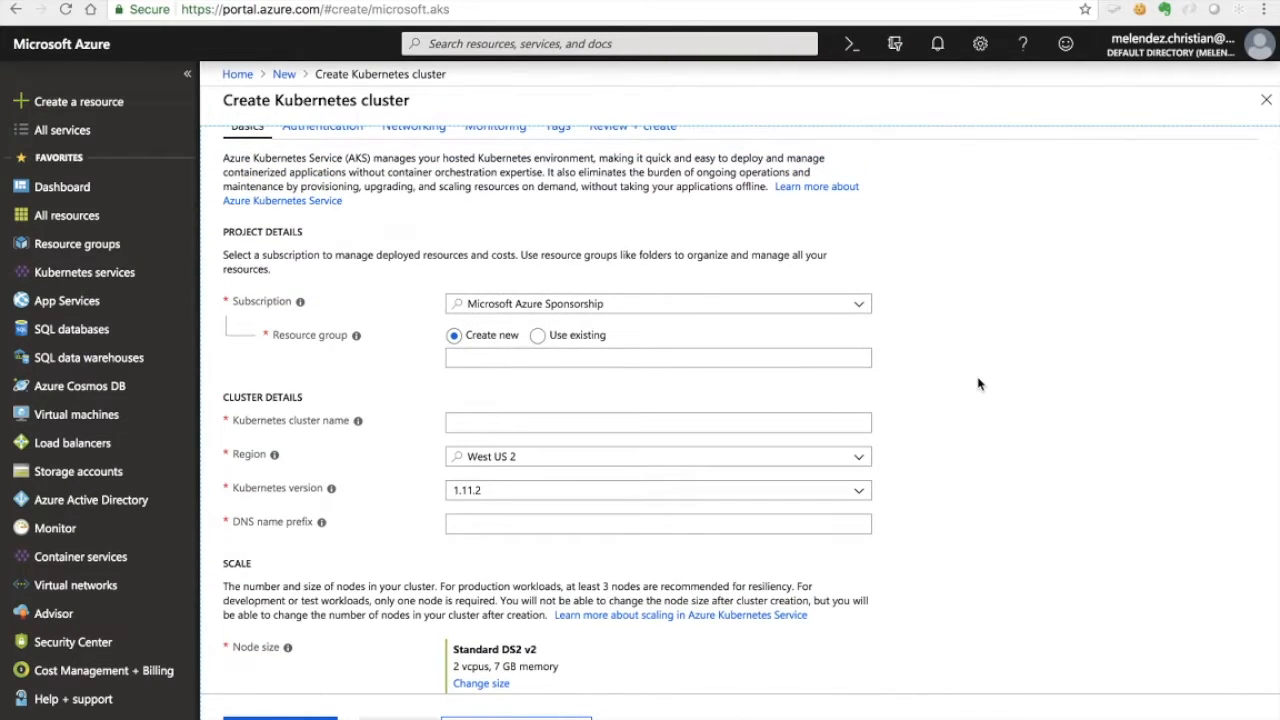
scroll(978, 384, up, 1)
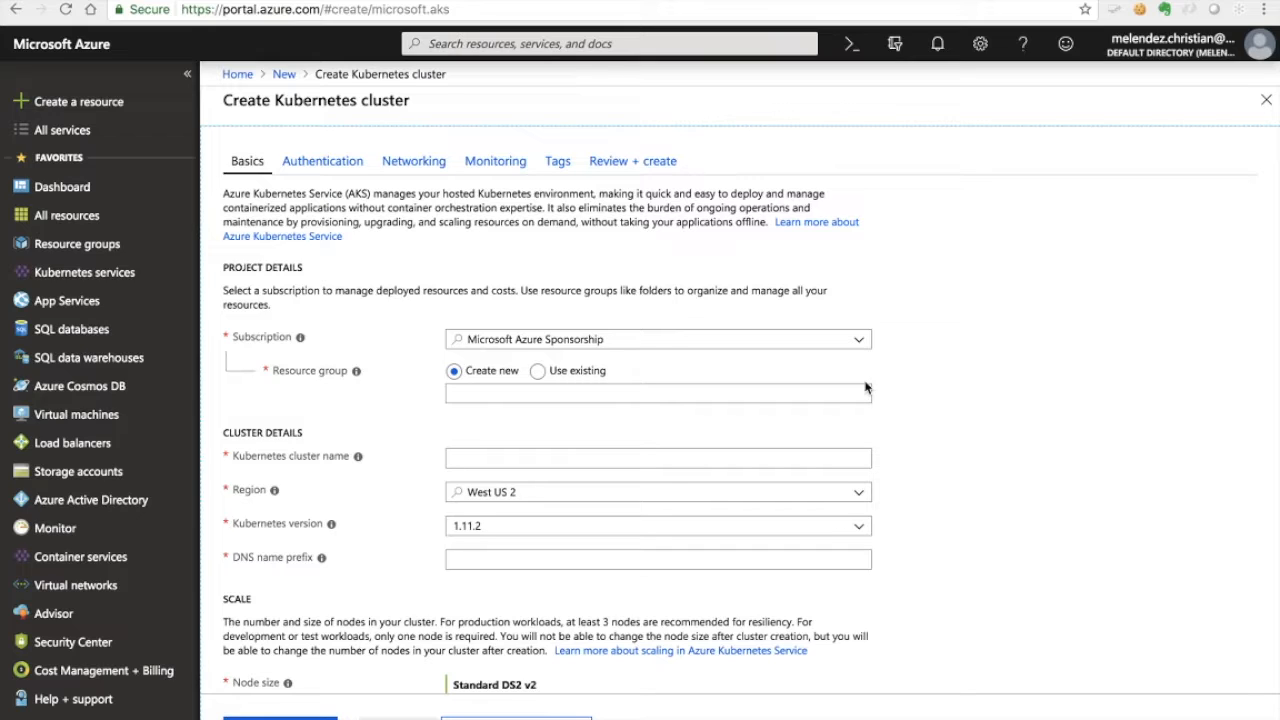
scroll(436, 467, down, 2)
scroll(436, 467, up, 2)
scroll(436, 467, down, 2)
scroll(436, 467, up, 2)
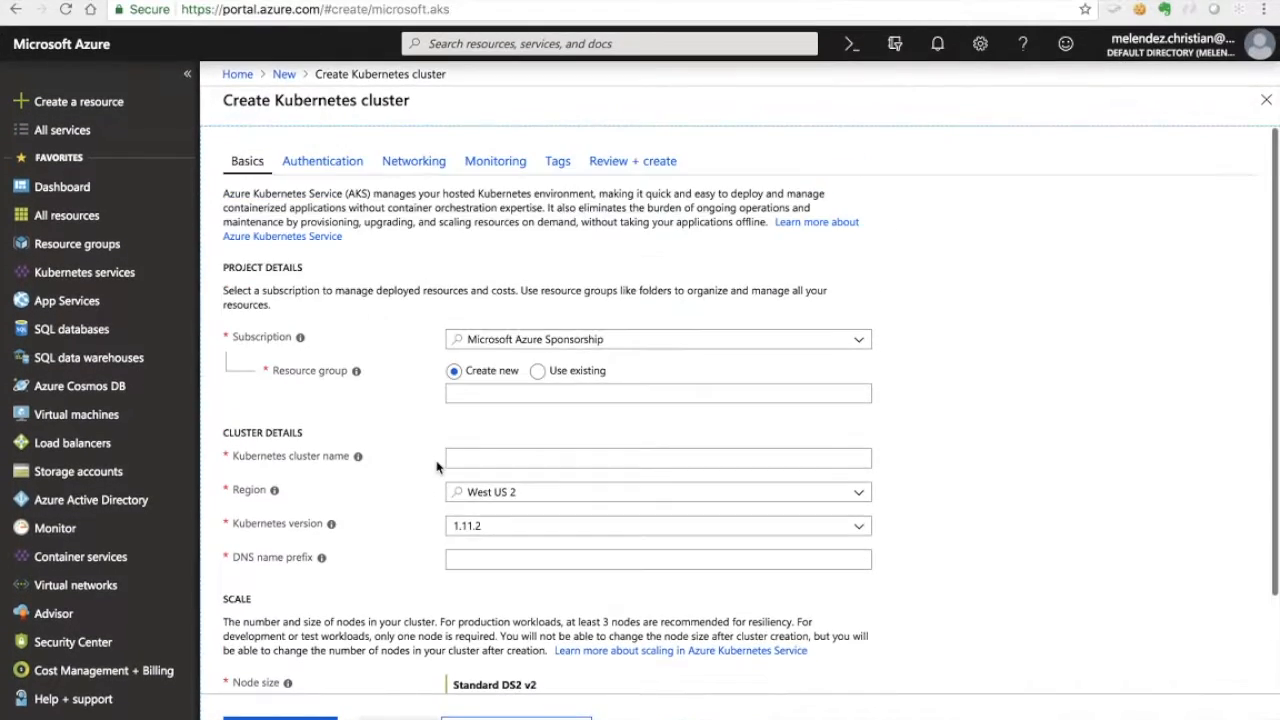
scroll(436, 467, down, 2)
scroll(436, 467, up, 2)
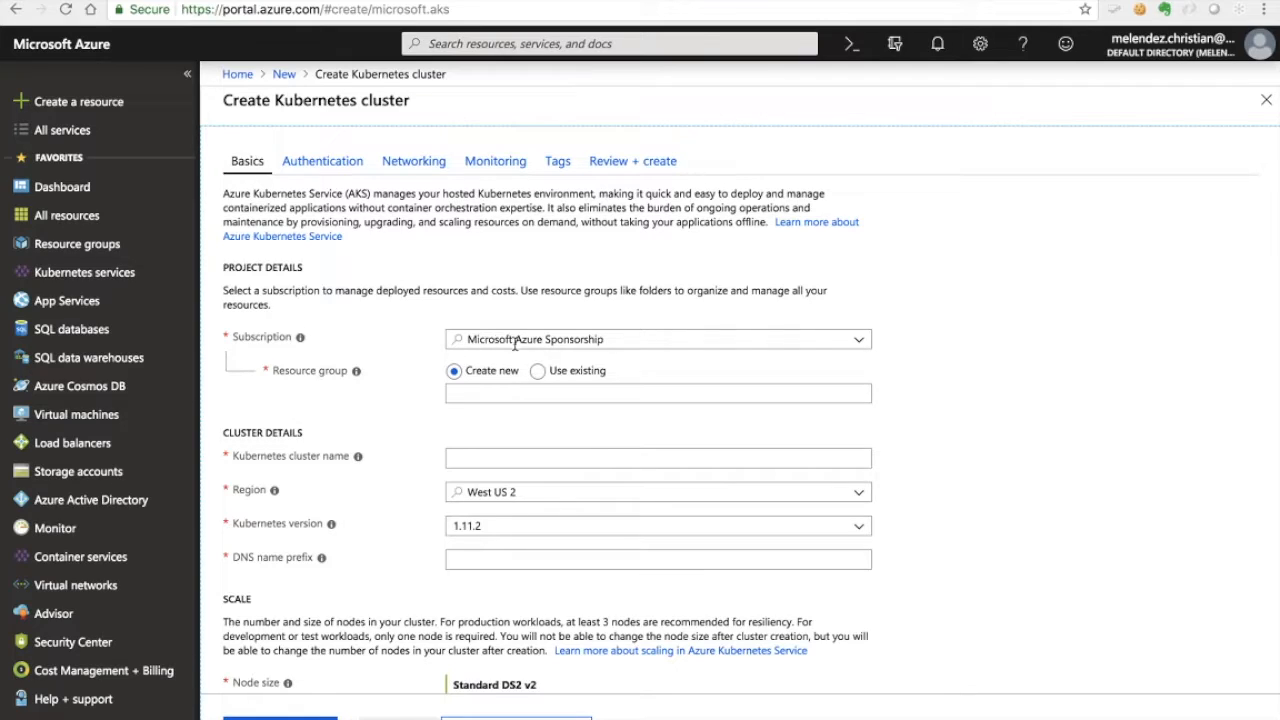
Step: Assign the cluster to the existing resource group whose name ends in dotnetconf18
click(511, 391)
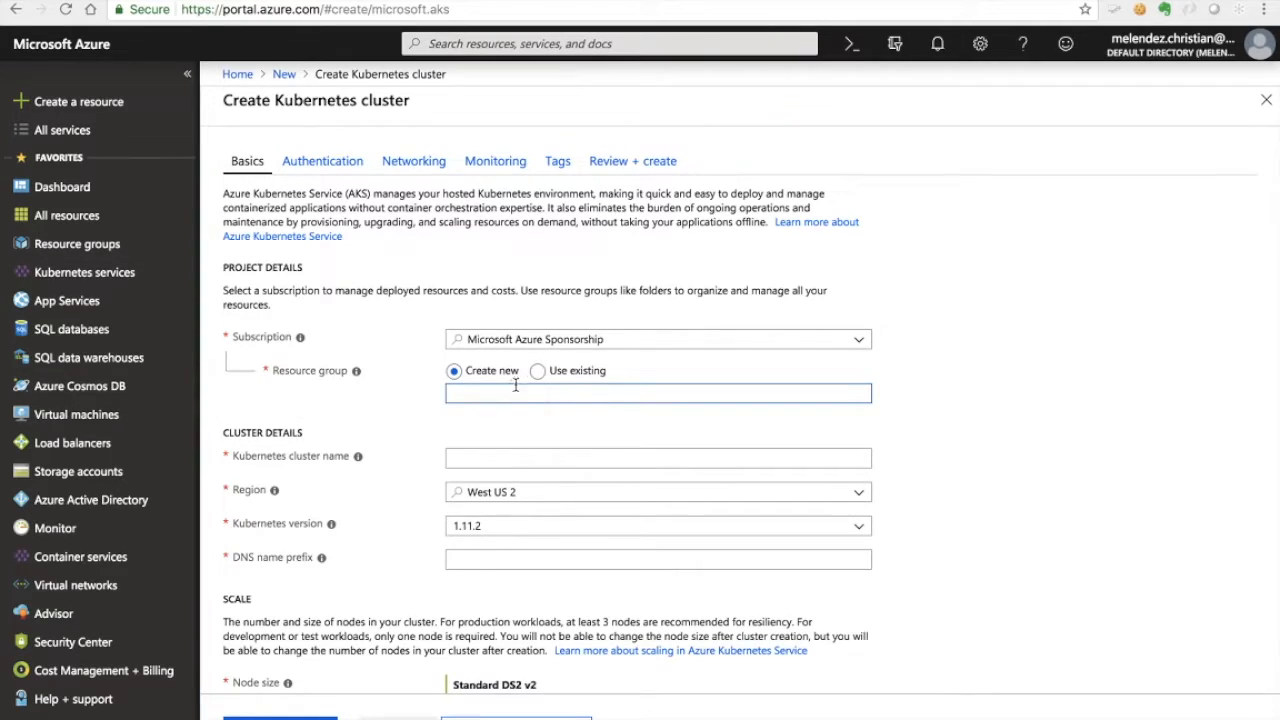
click(537, 372)
click(556, 393)
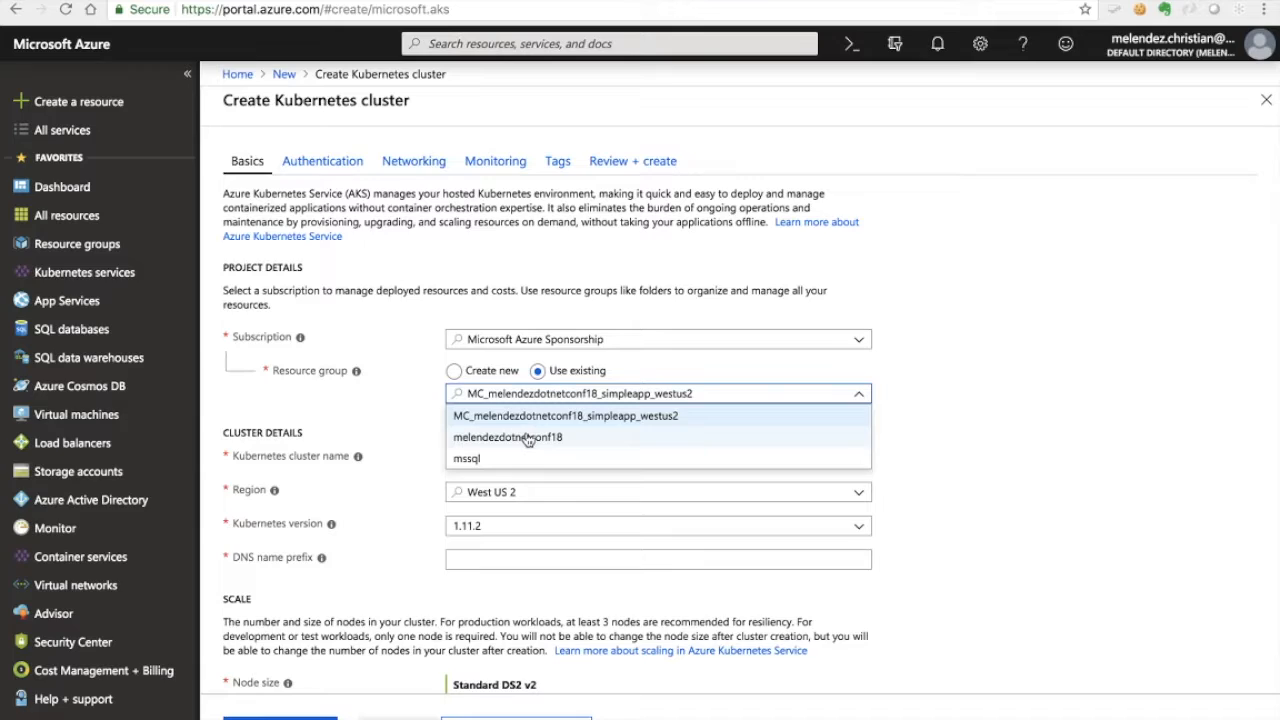
click(527, 438)
Step: Set both the Kubernetes cluster name and the DNS name prefix to aplicacion
click(486, 460)
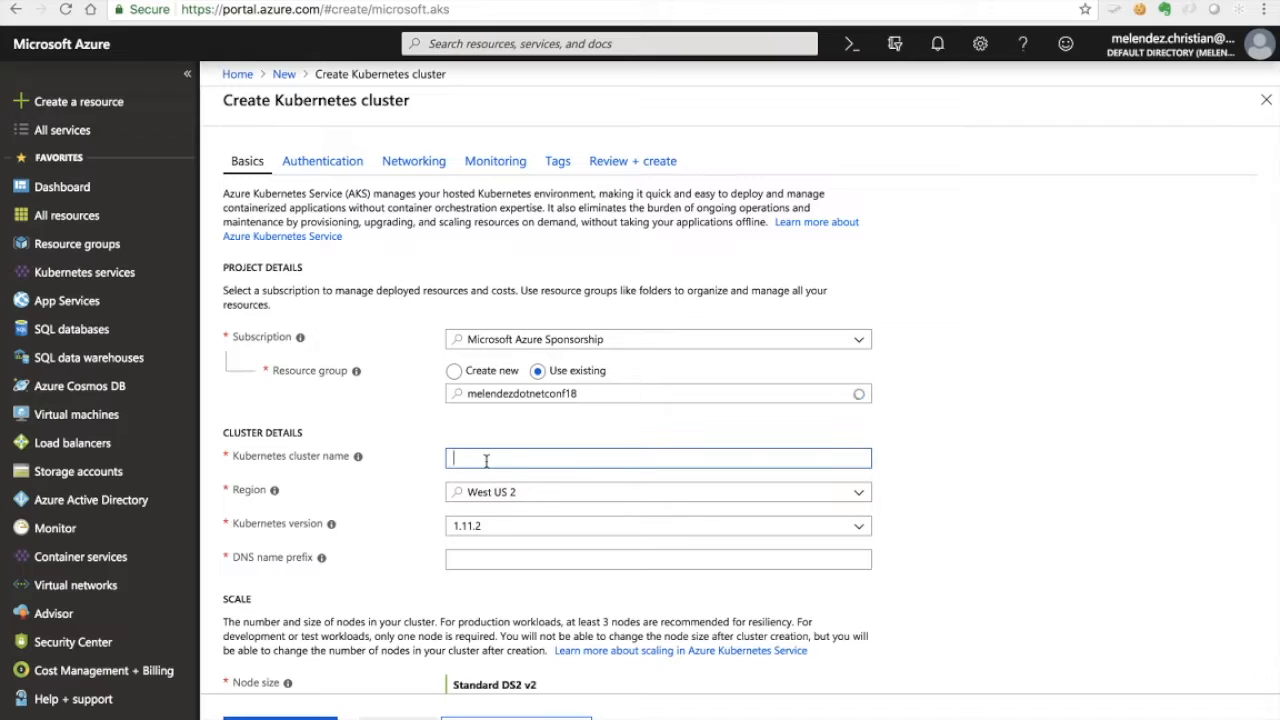
text(app)
text(licacion)
click(479, 562)
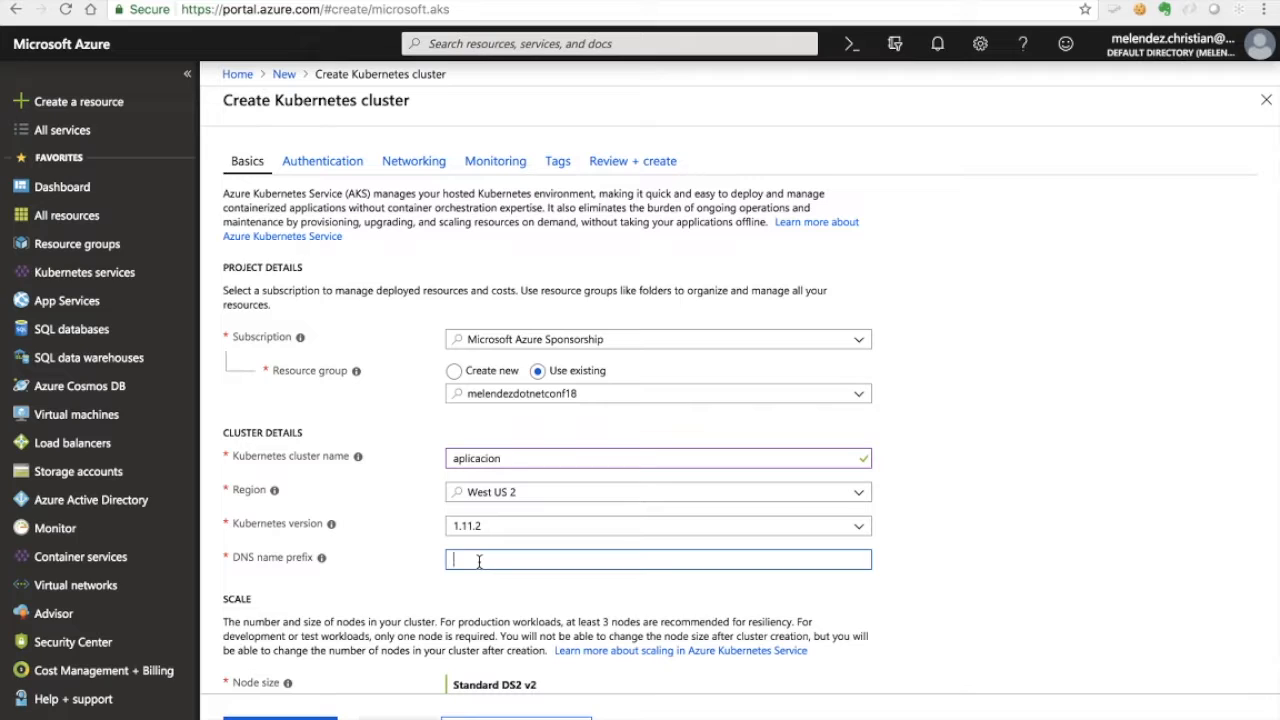
text(aplicacion)
Step: Examine the available node sizes and their monthly prices, including DS2_v2, and close the size list
scroll(740, 410, down, 2)
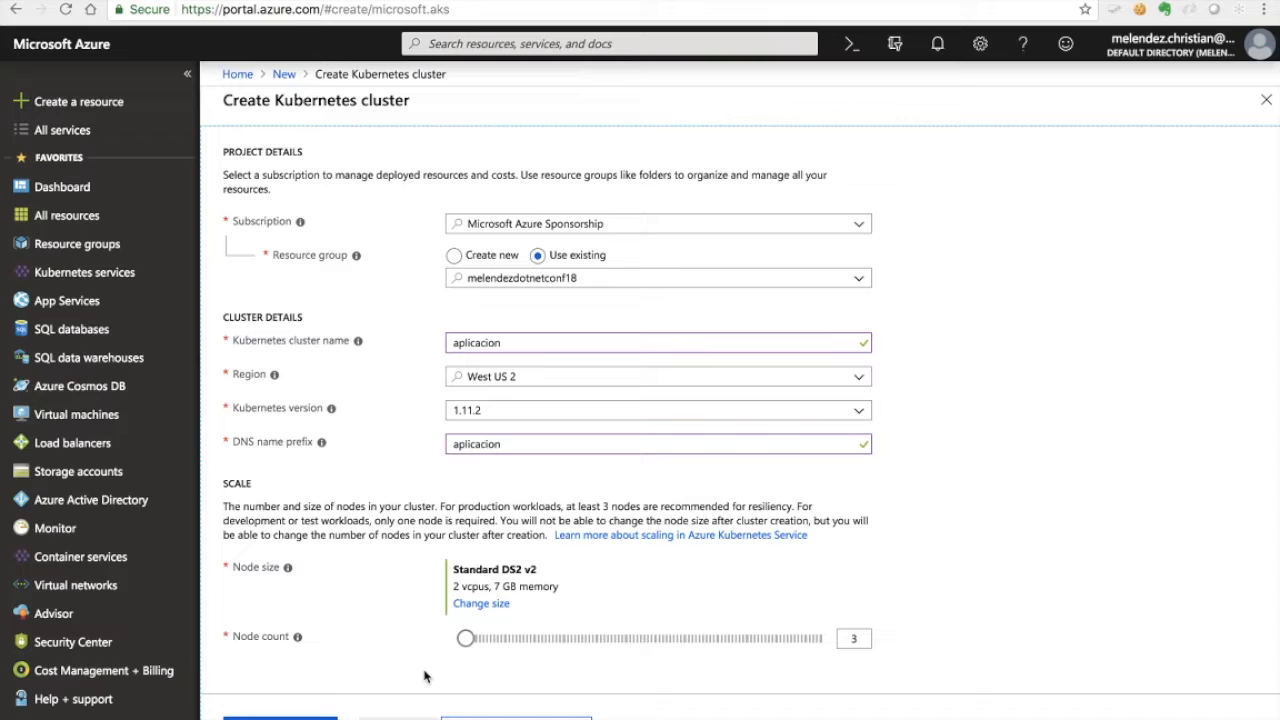
scroll(417, 605, up, 1)
scroll(417, 605, down, 1)
click(474, 612)
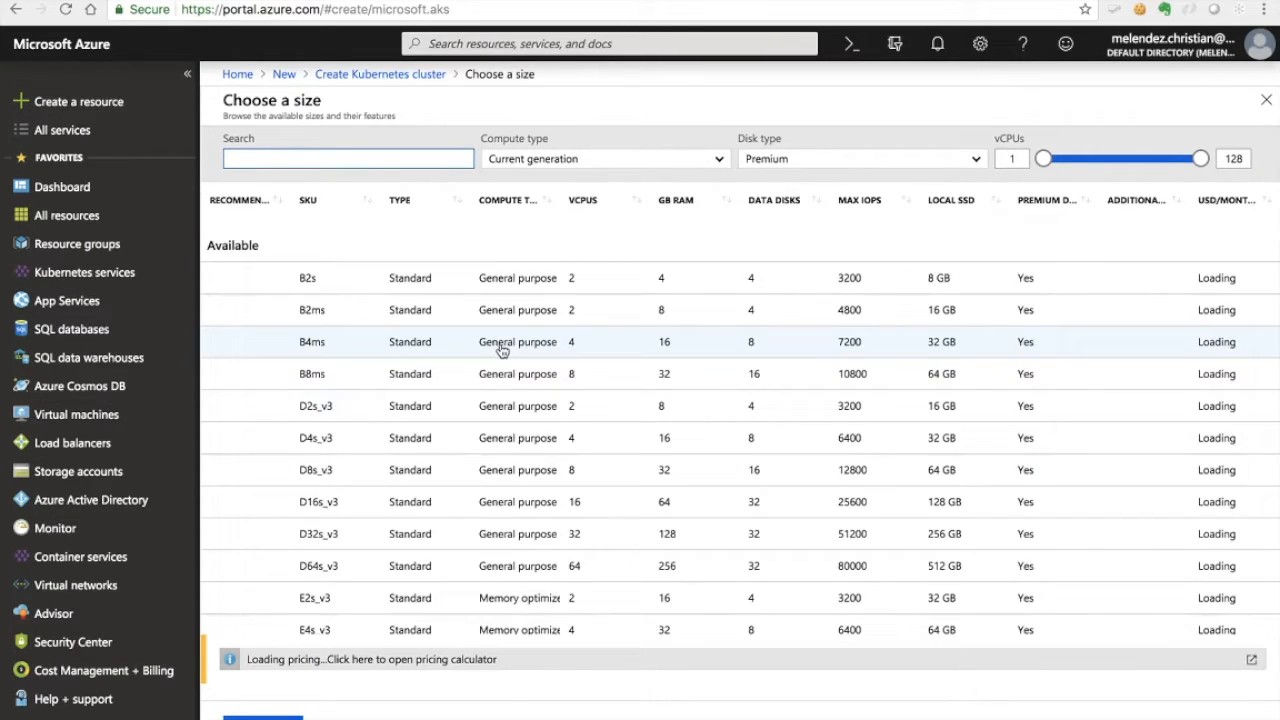
scroll(591, 392, down, 8)
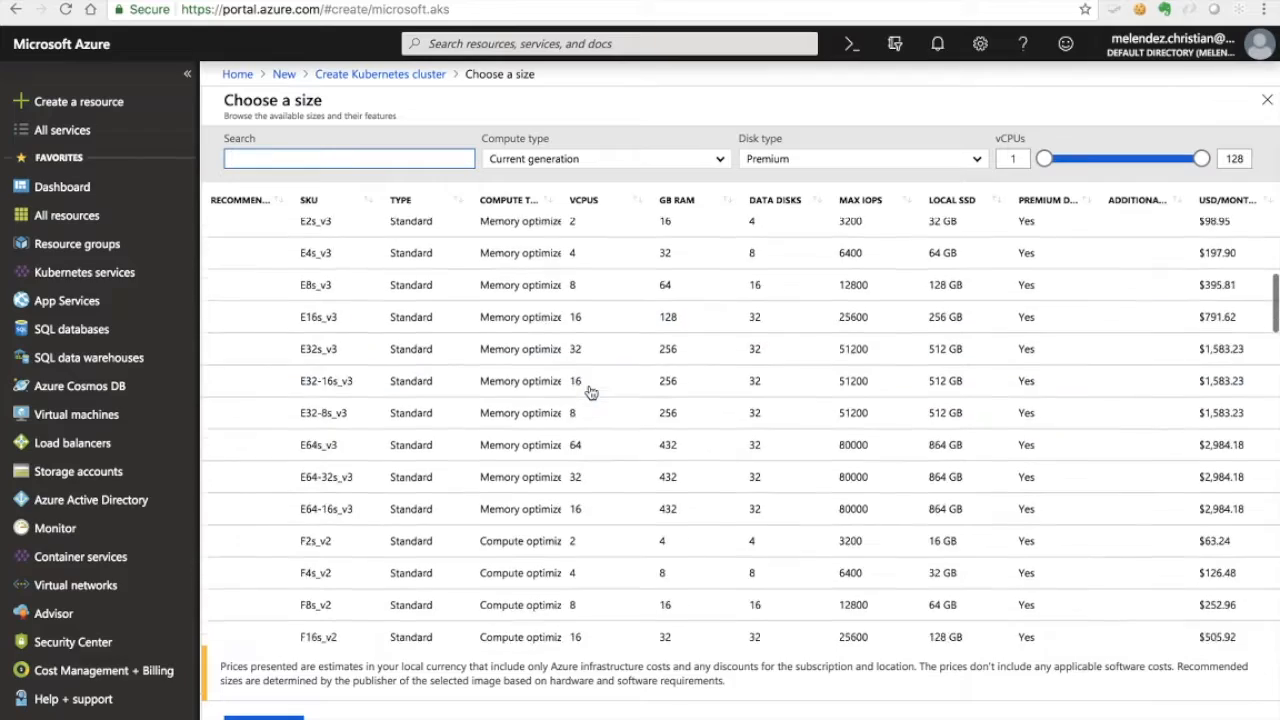
scroll(591, 392, up, 6)
scroll(591, 392, up, 5)
scroll(591, 392, down, 12)
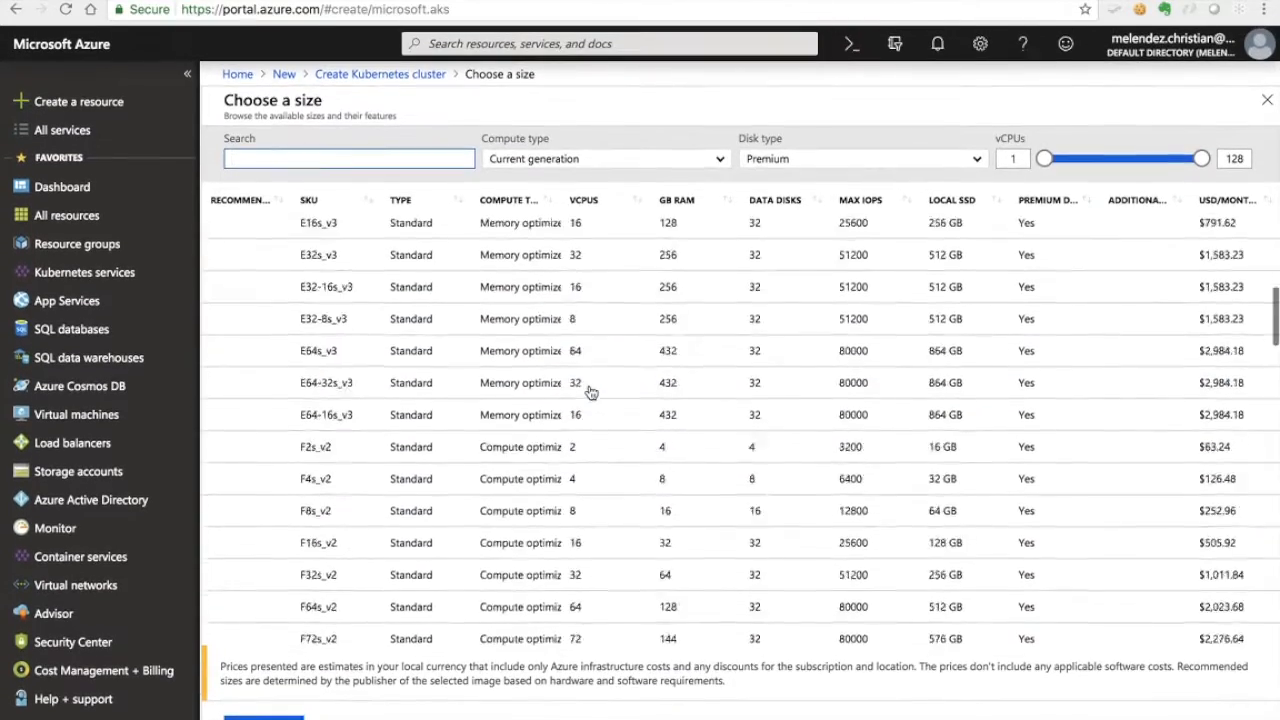
scroll(591, 392, down, 4)
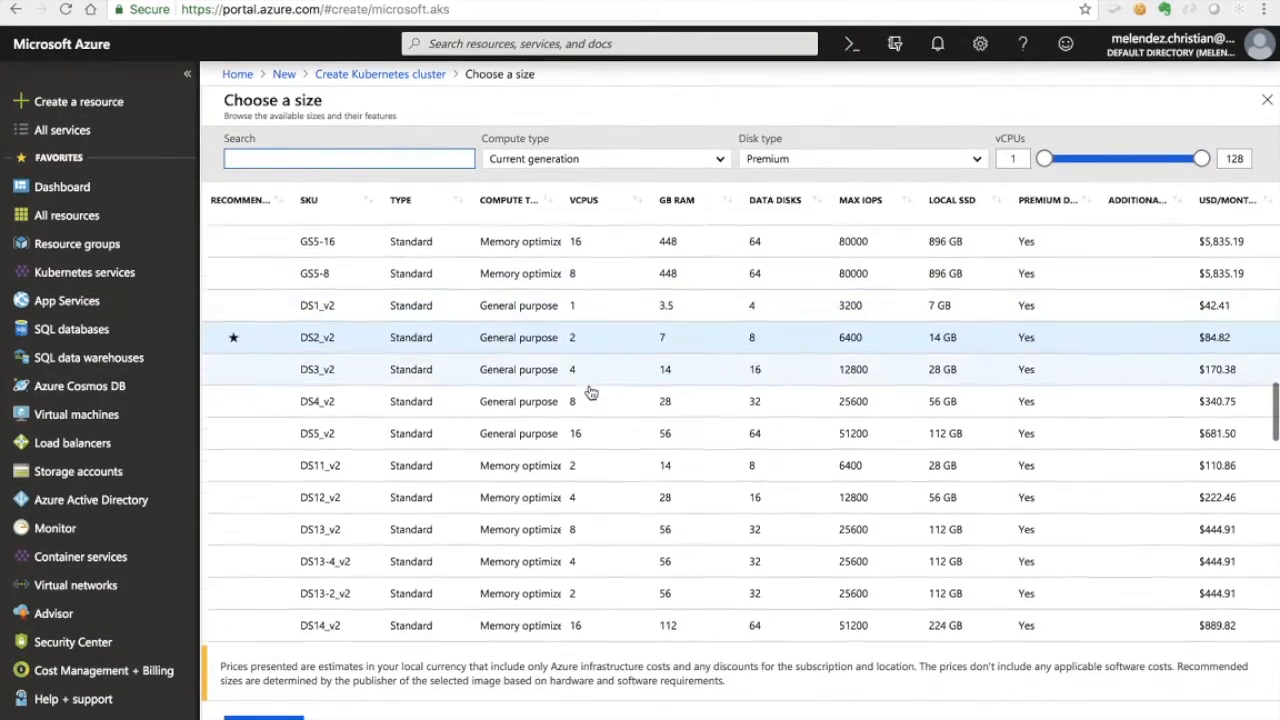
scroll(615, 380, up, 1)
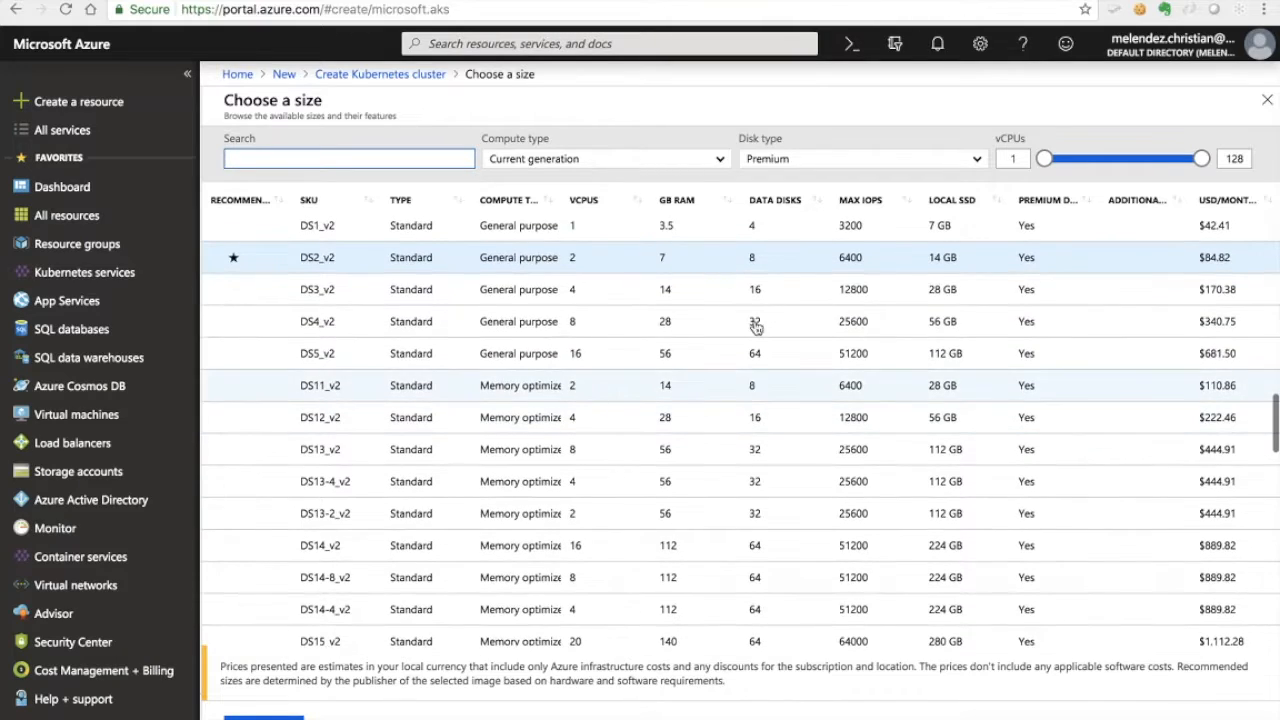
click(1214, 262)
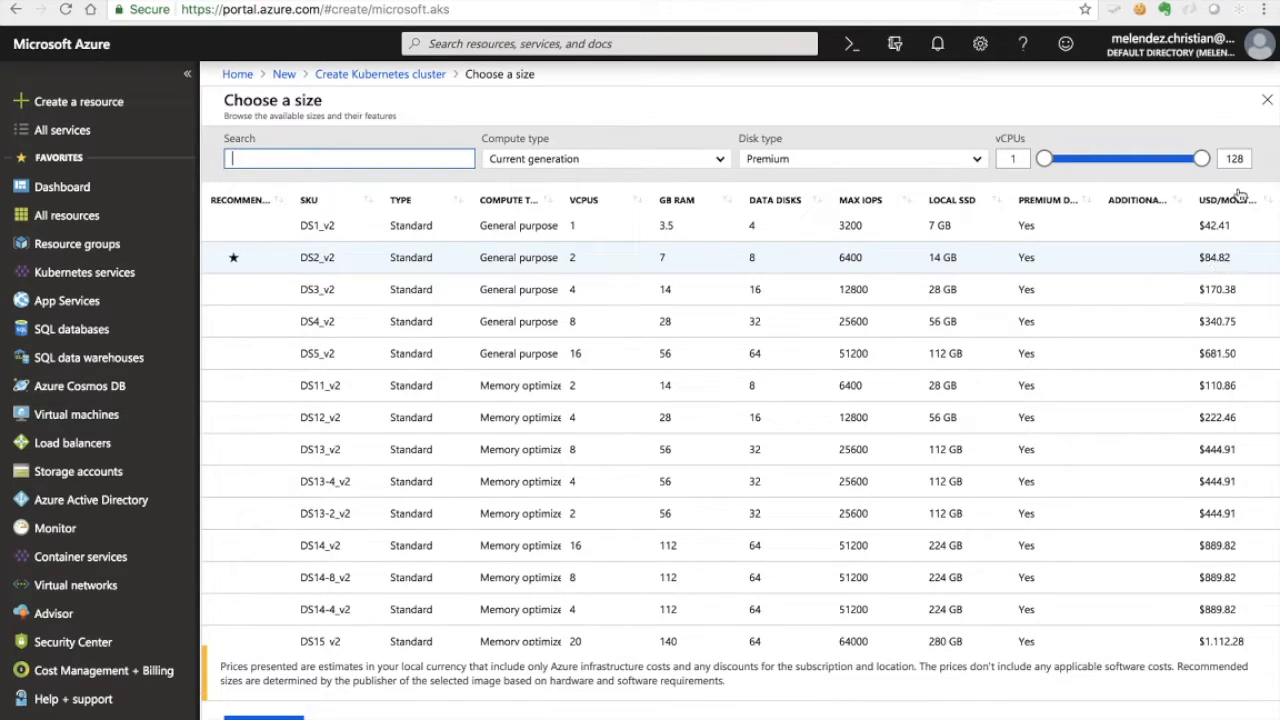
click(1266, 101)
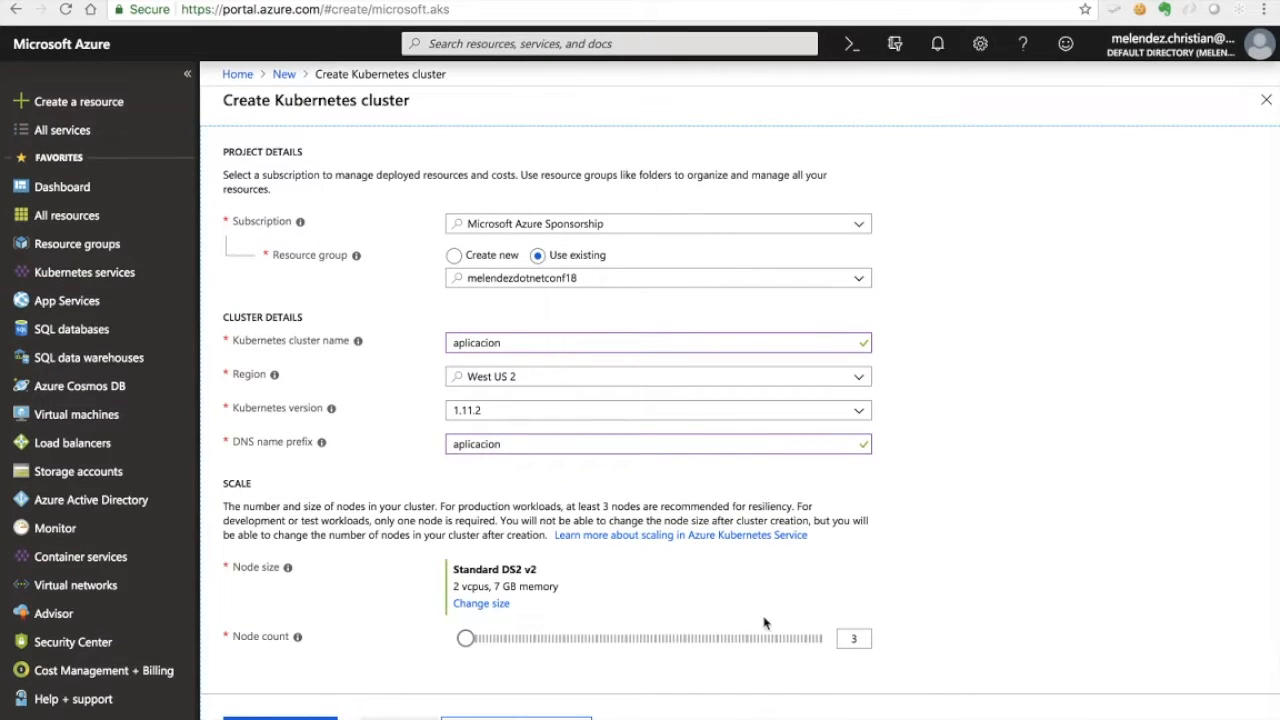
Step: In the cluster's authentication settings, try Enable RBAC as Yes and set it back to No
click(479, 698)
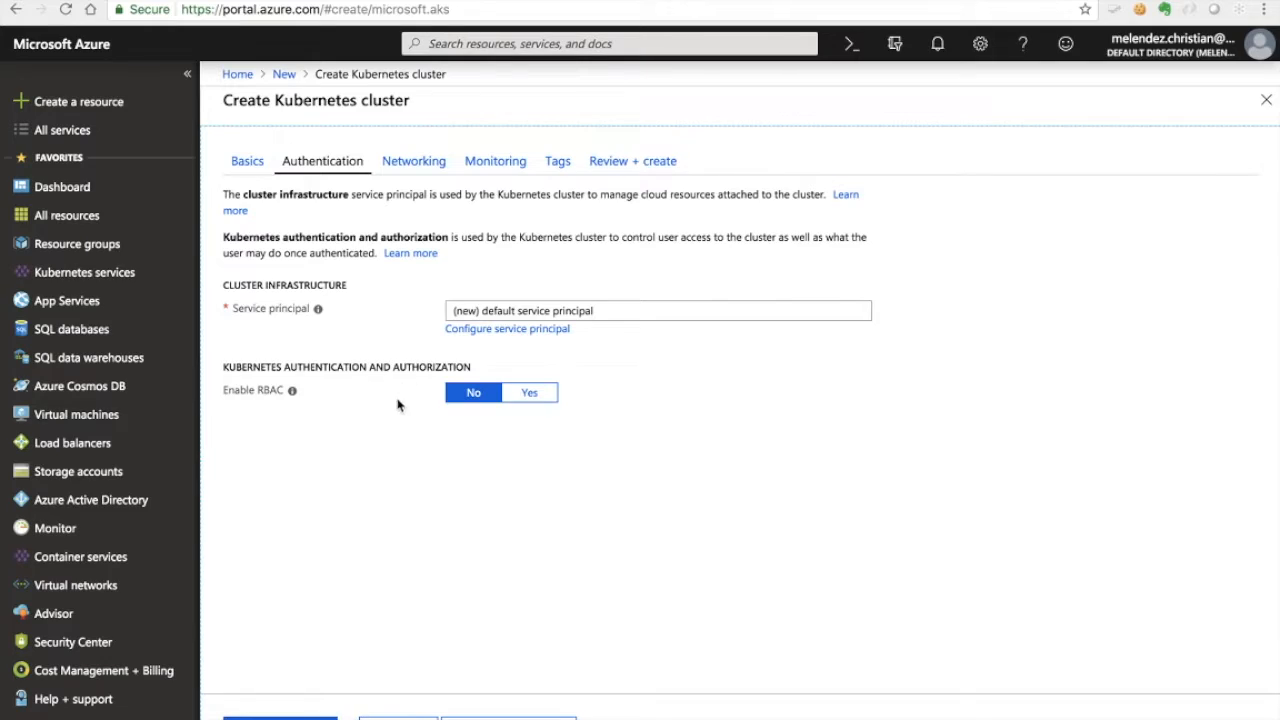
click(534, 395)
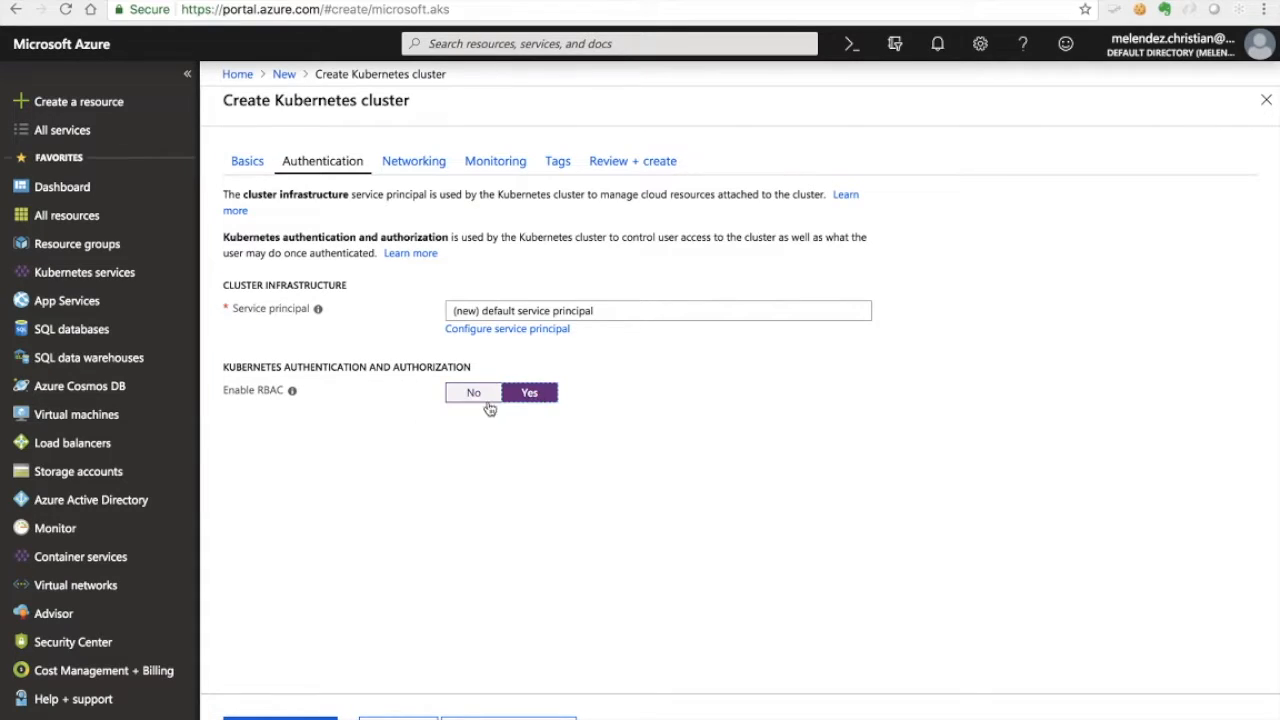
click(474, 395)
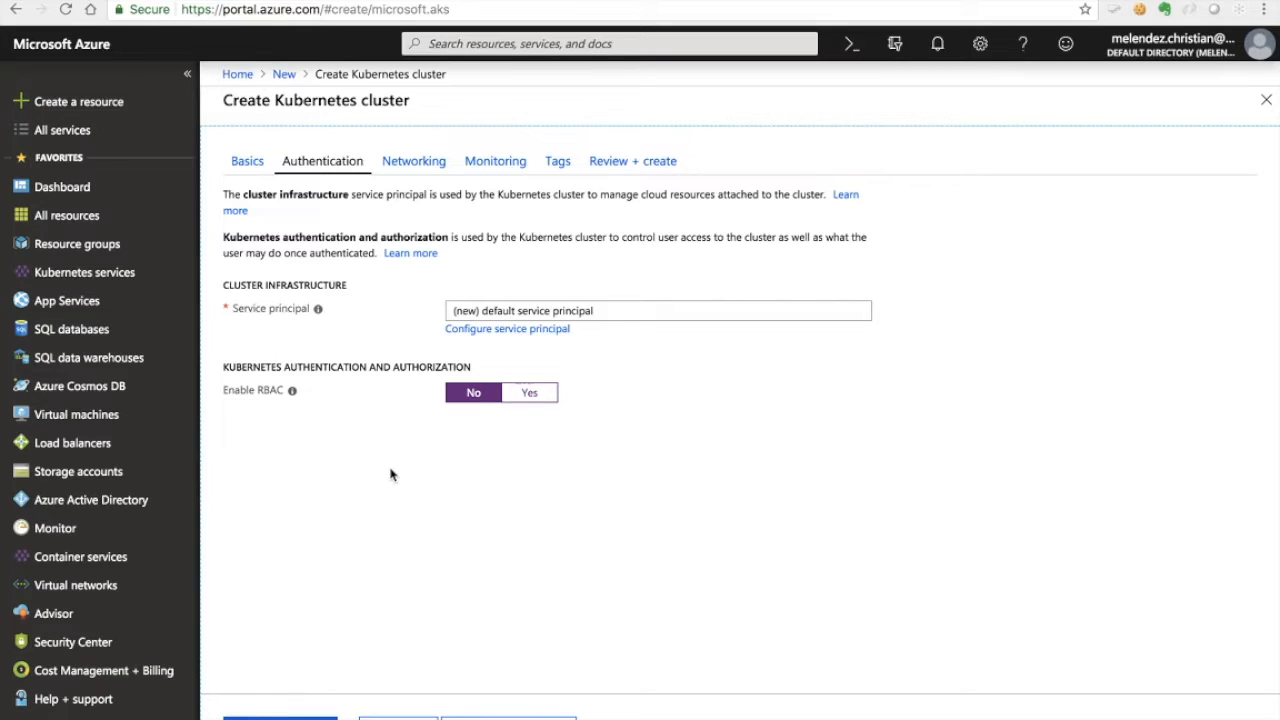
Step: In the cluster's networking settings, check the Advanced network configuration and set it back to Basic
click(508, 717)
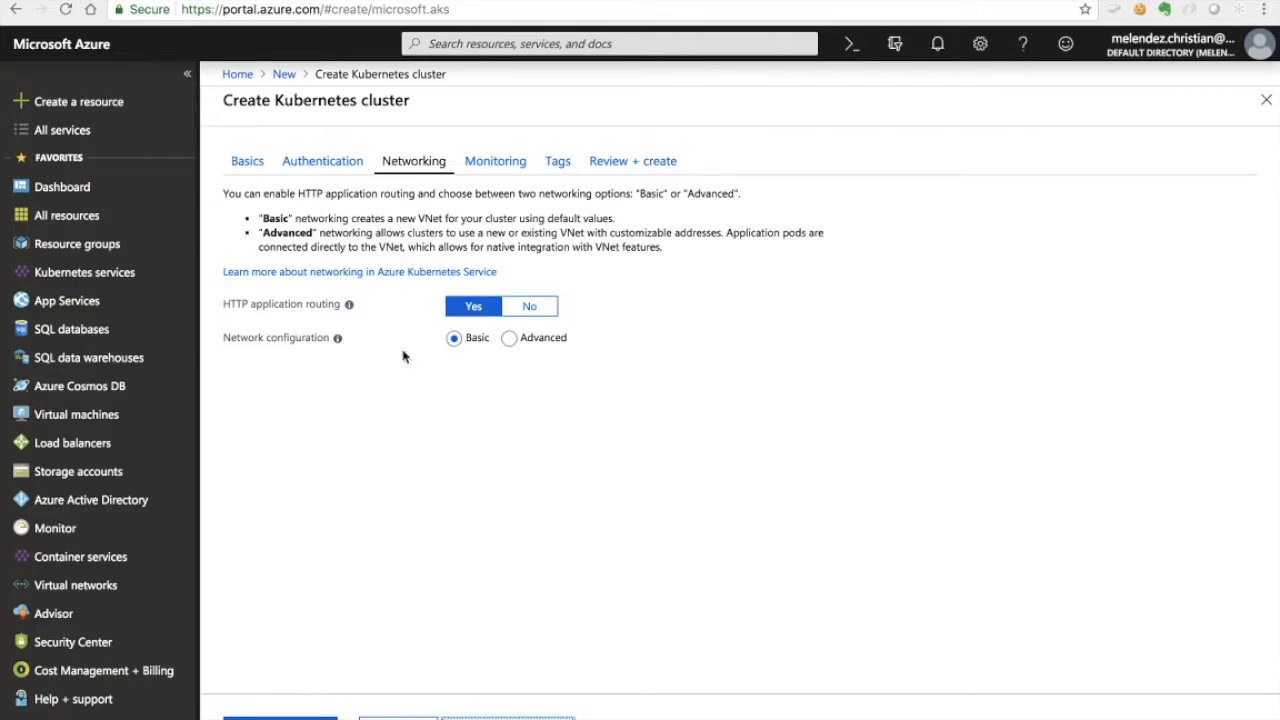
click(509, 344)
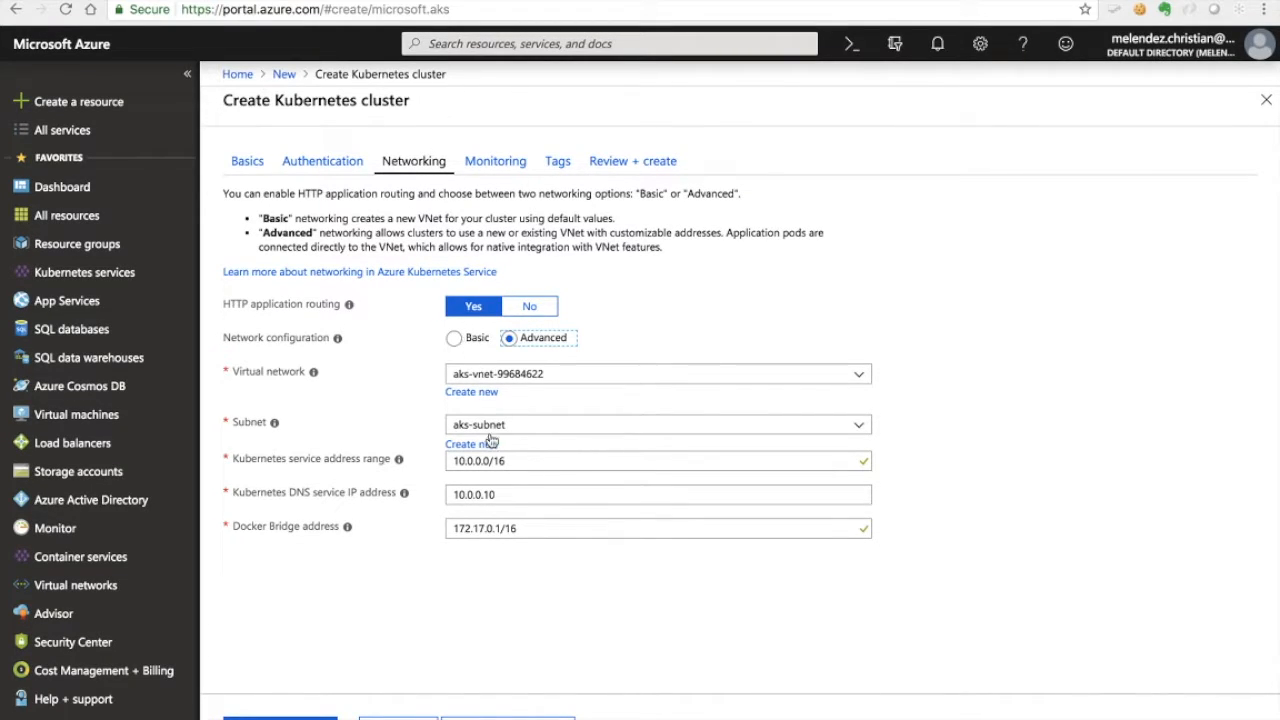
click(506, 460)
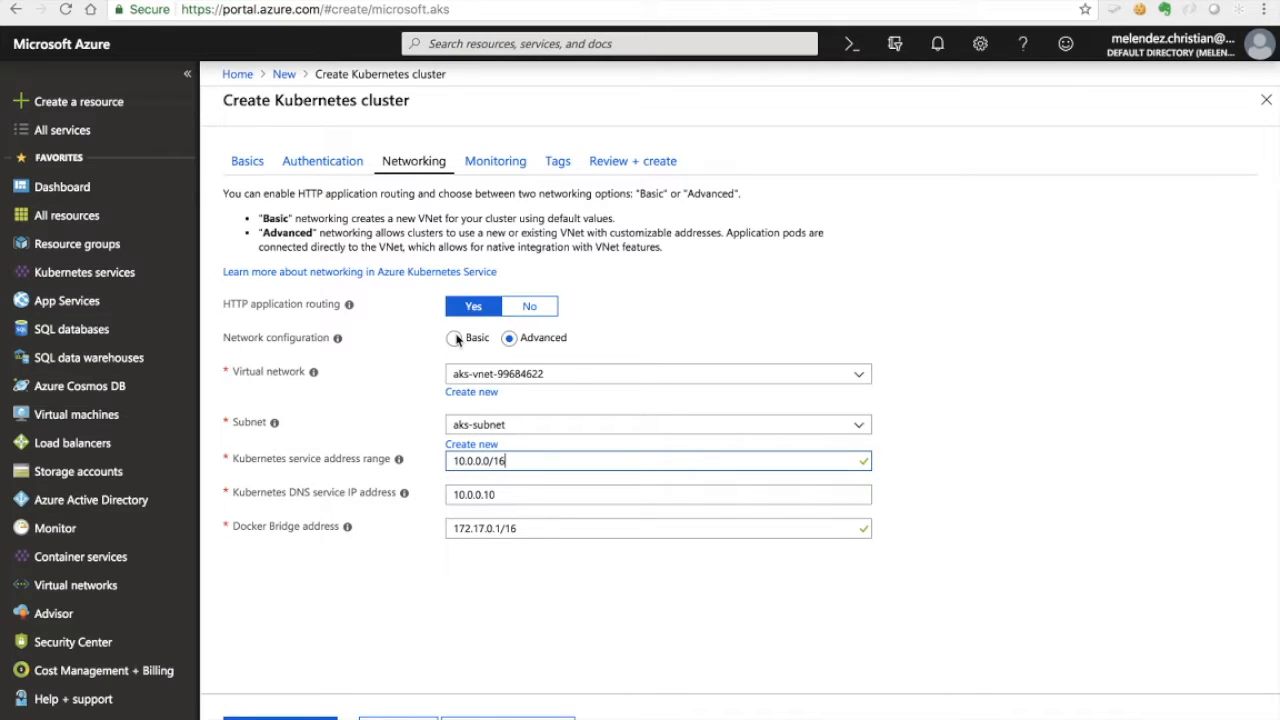
click(455, 339)
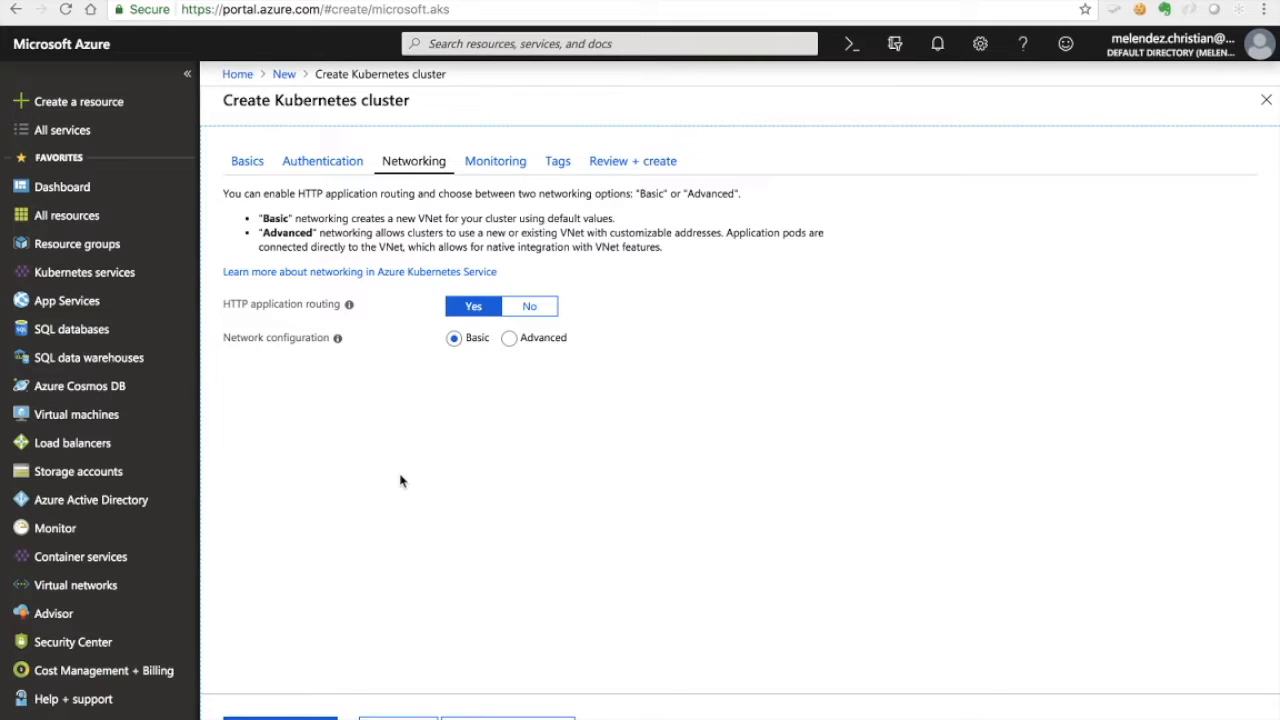
Step: Accept the default monitoring settings, leave the tags empty, and create the Kubernetes cluster from the final review
click(508, 717)
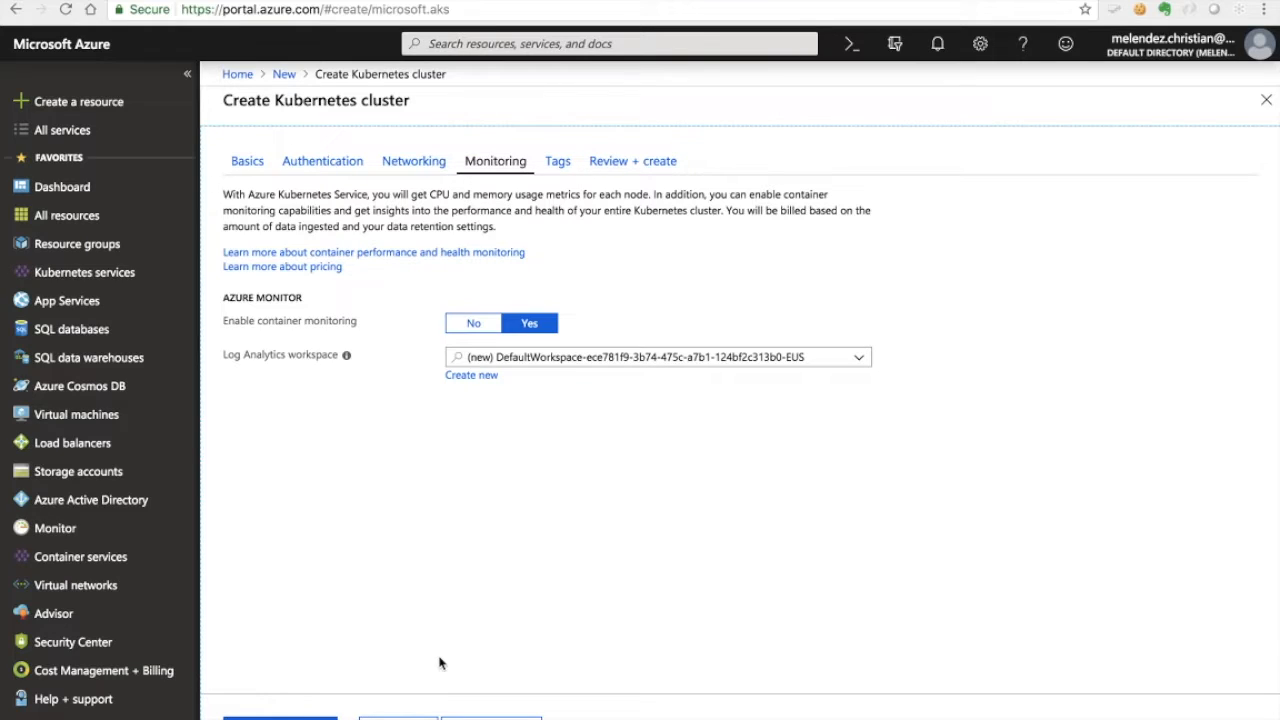
click(490, 717)
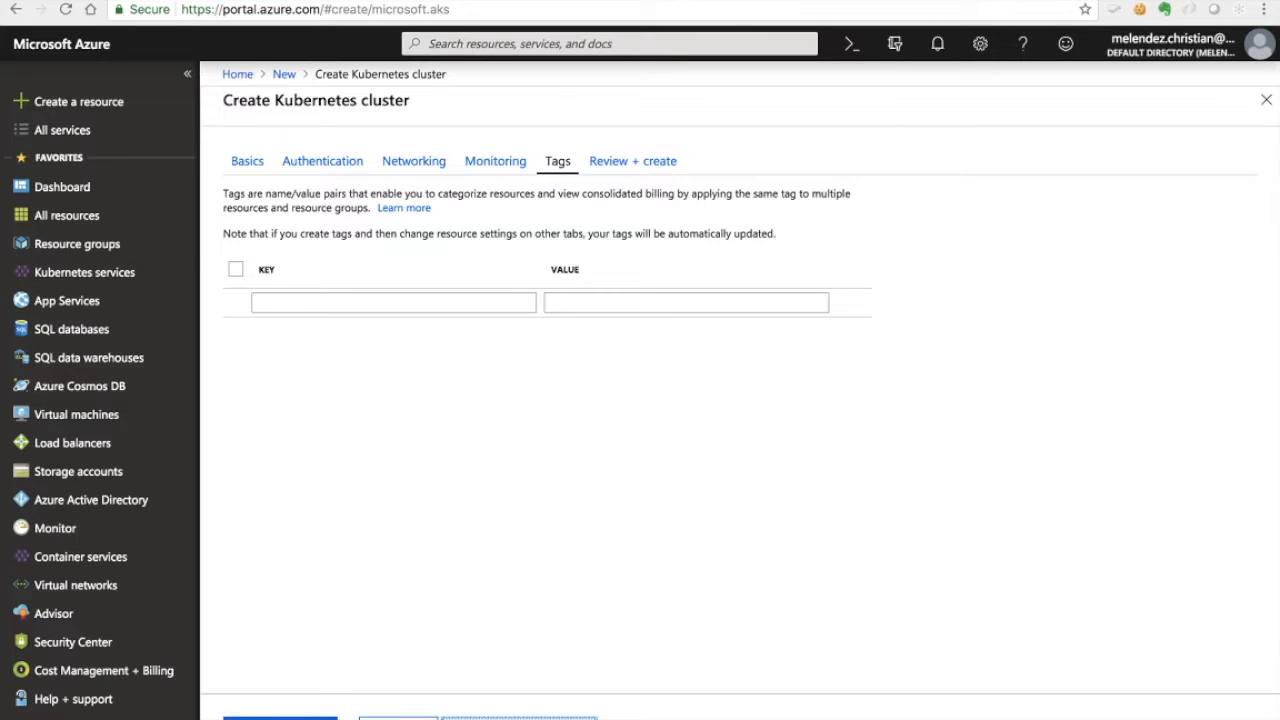
click(505, 716)
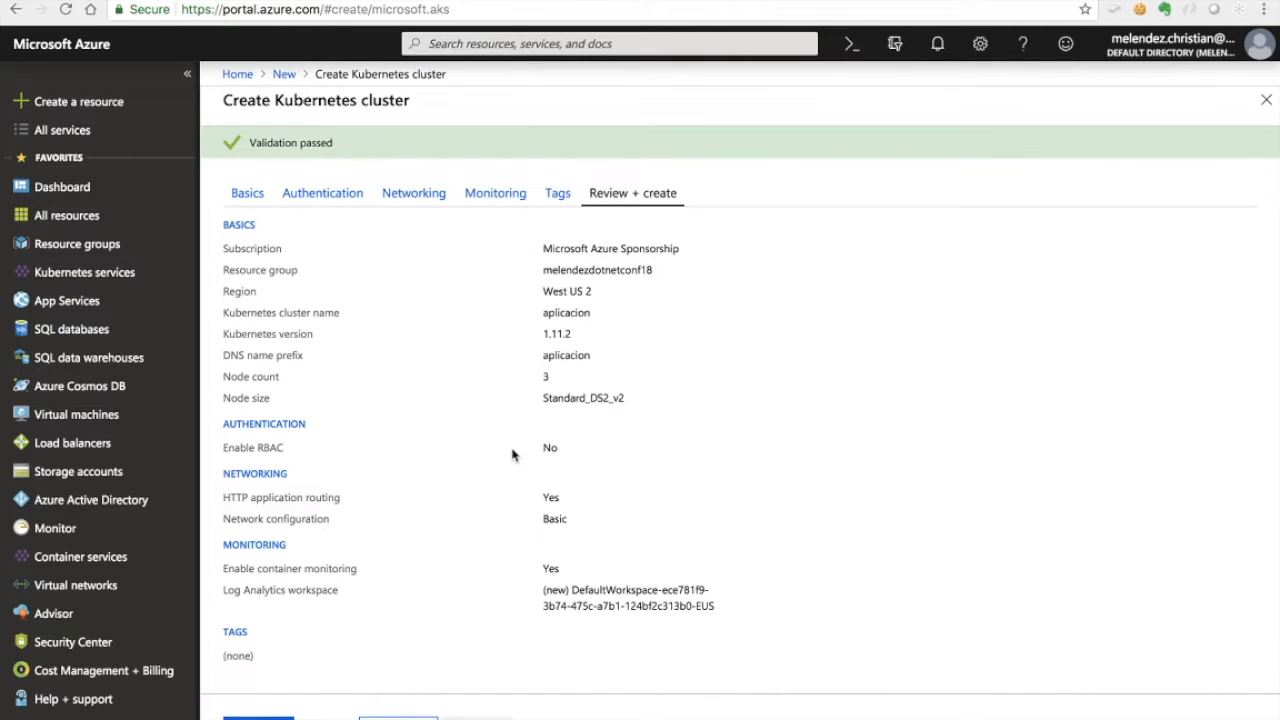
click(258, 717)
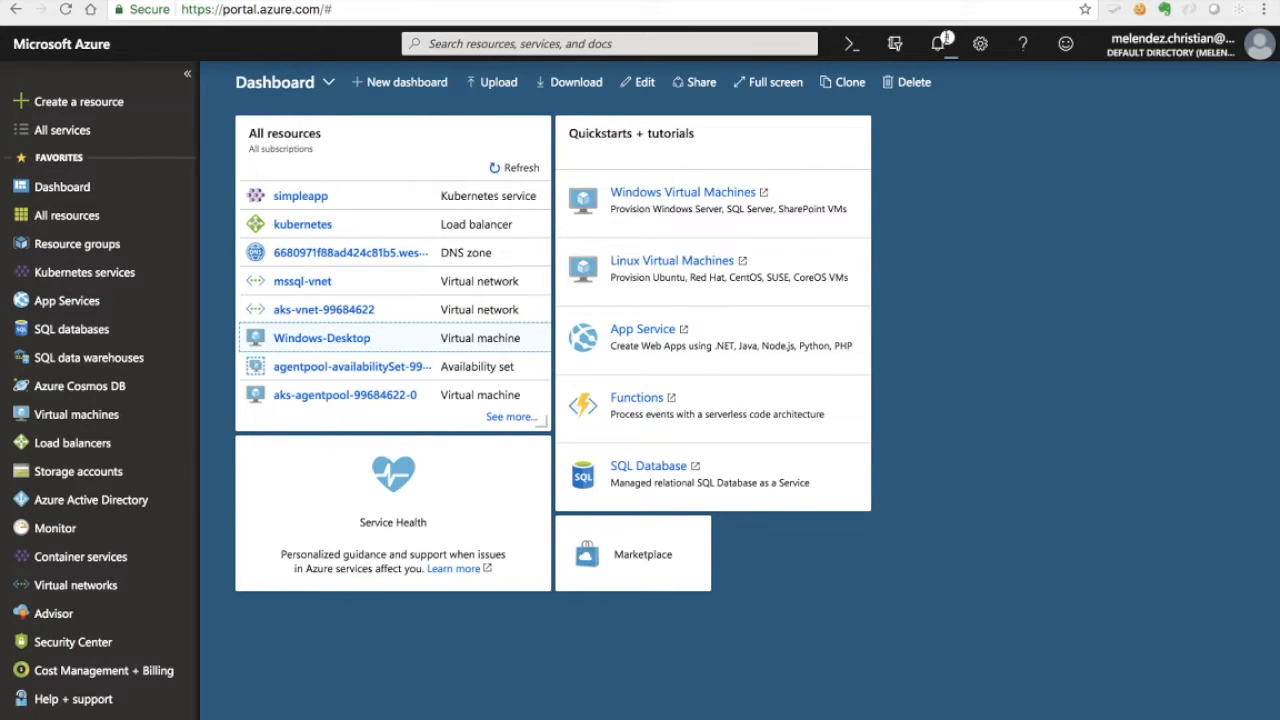
Step: Check the deployment notification and open the overview of the resource group whose name ends in dotnetconf18
click(940, 44)
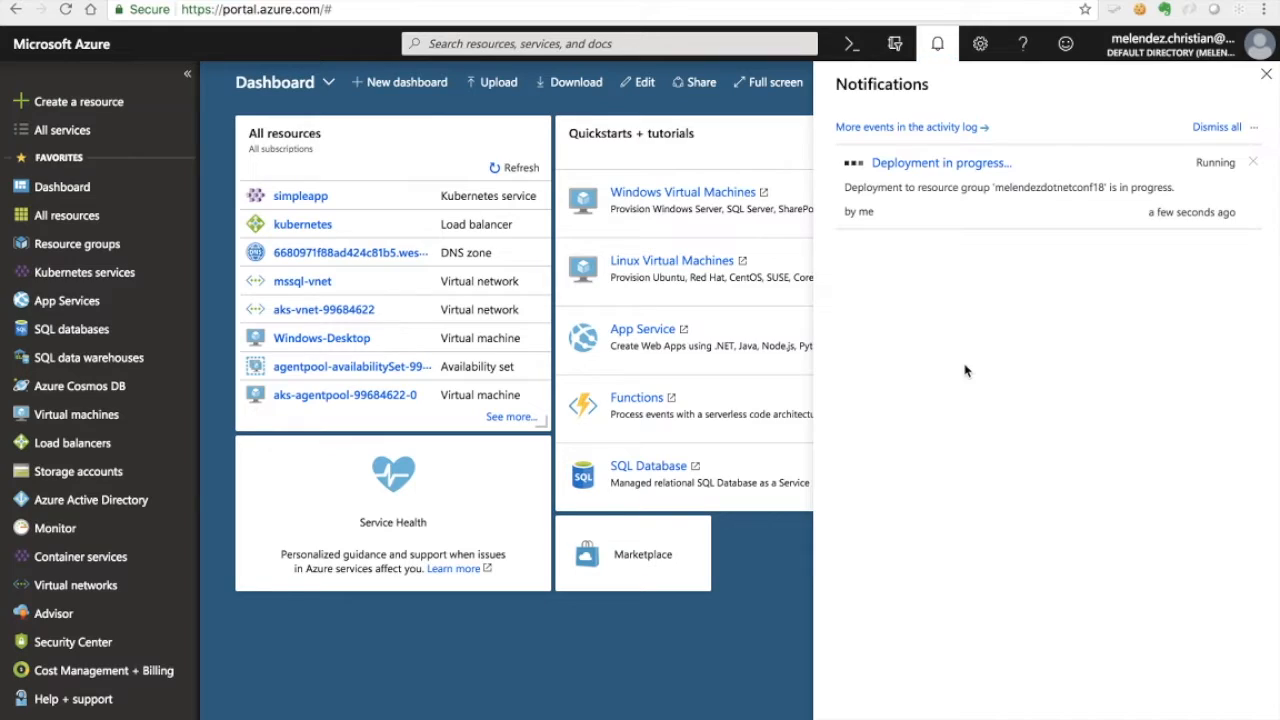
click(88, 252)
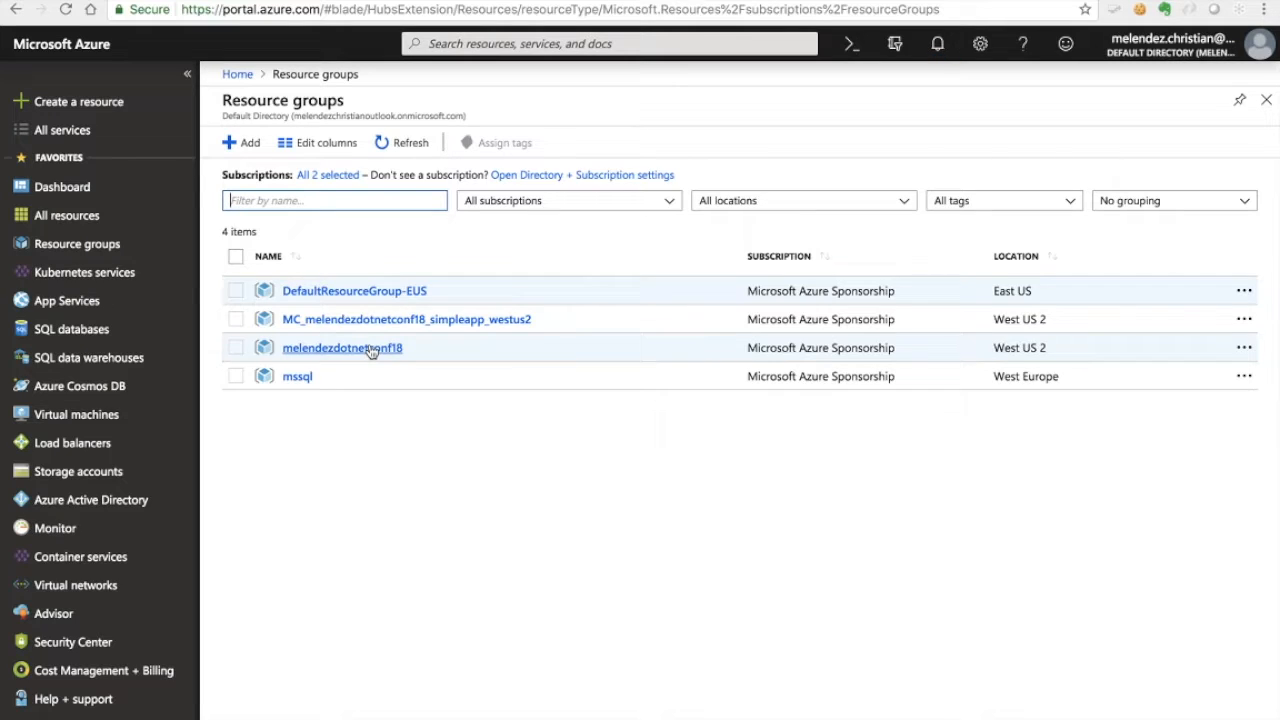
click(371, 348)
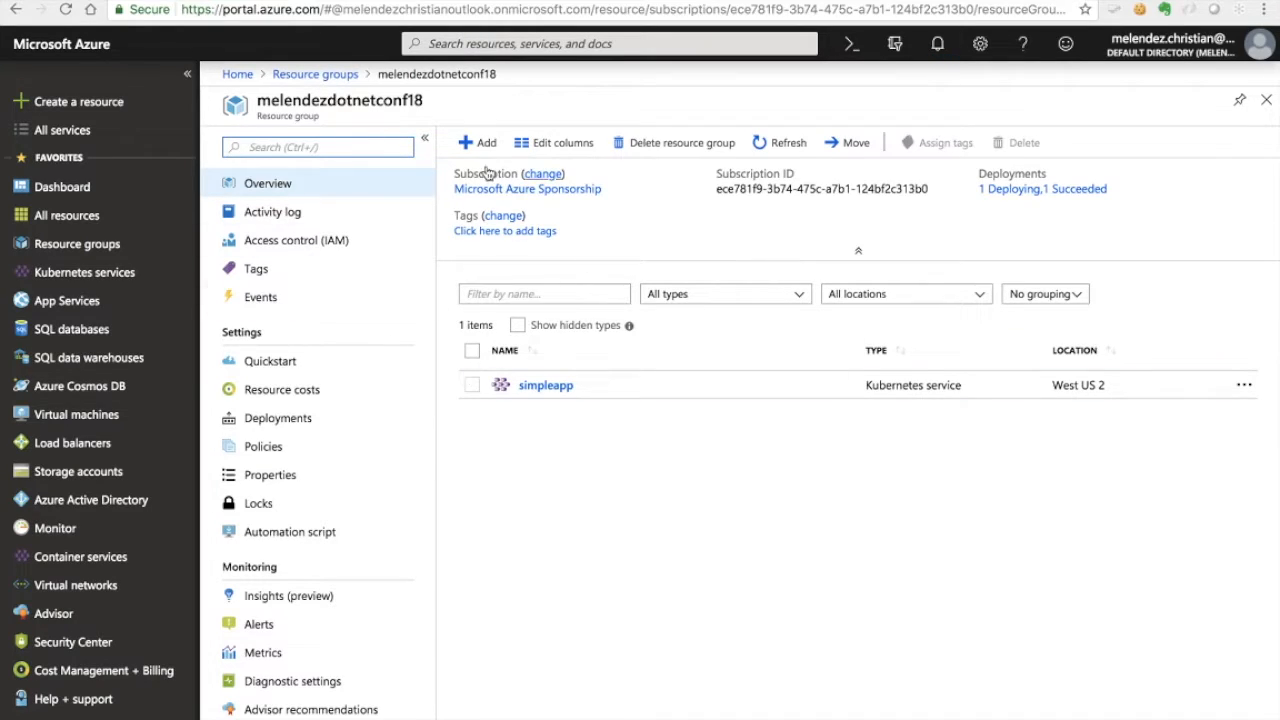
Step: Refresh the resource list of the group ending in dotnetconf18 and check the deployment notification
click(624, 463)
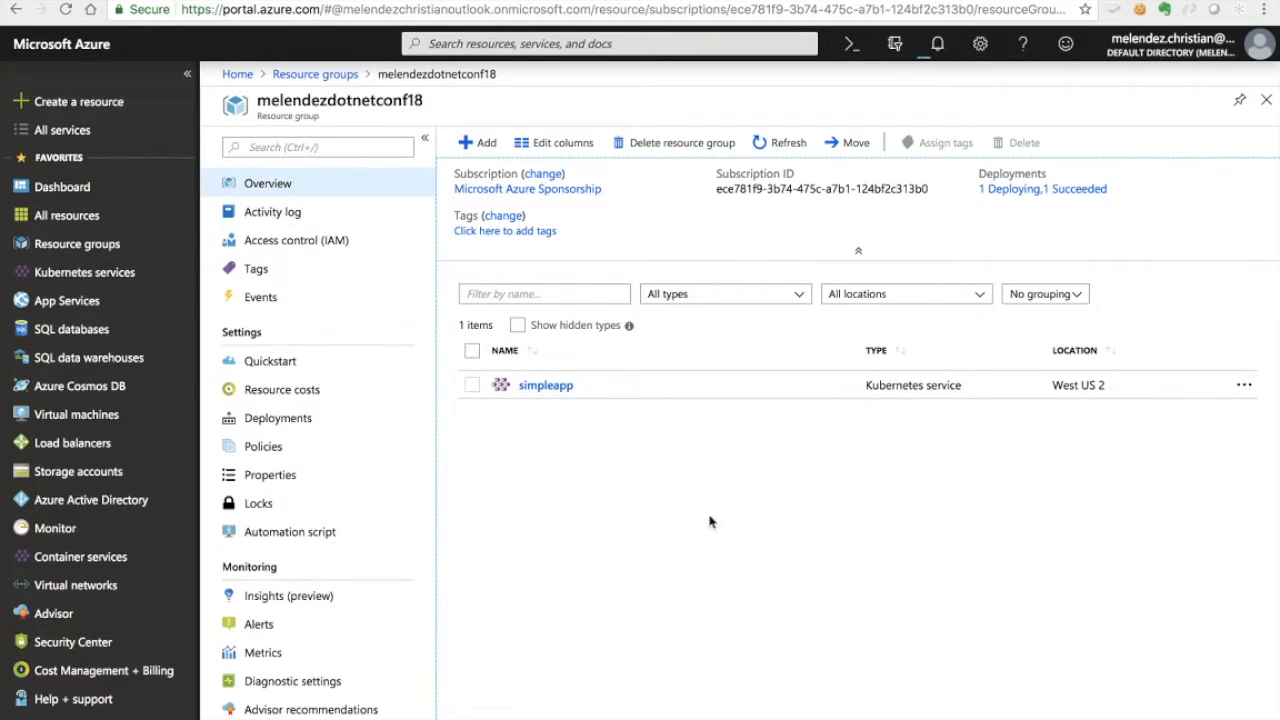
click(783, 150)
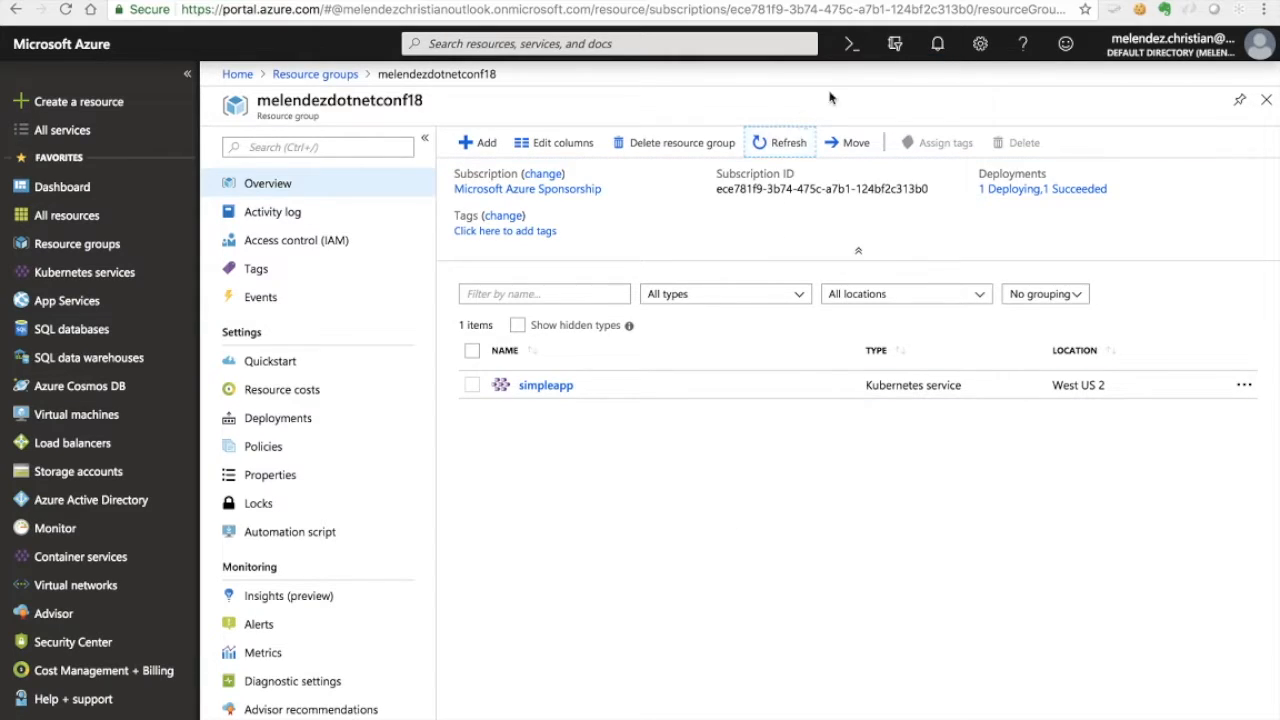
click(937, 43)
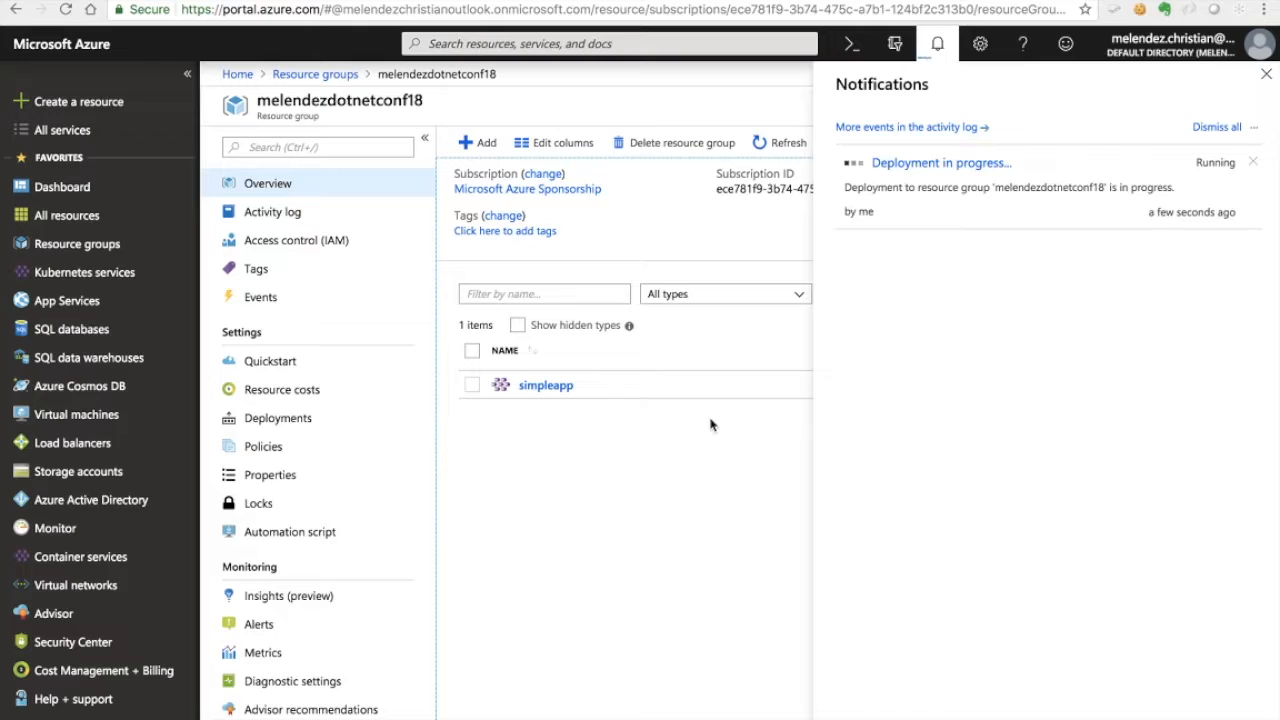
Step: Open the resource group ending in simpleapp_westus2, look through its resources, and return to the list of resource groups
click(318, 76)
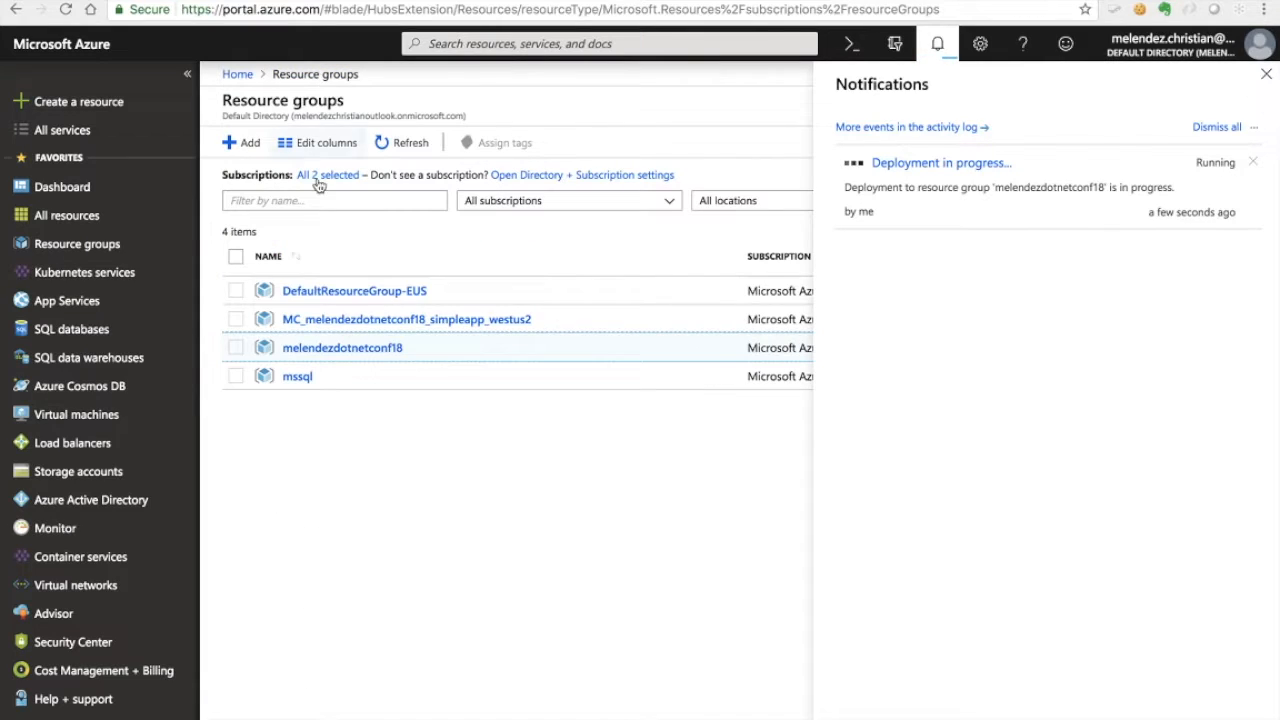
click(350, 320)
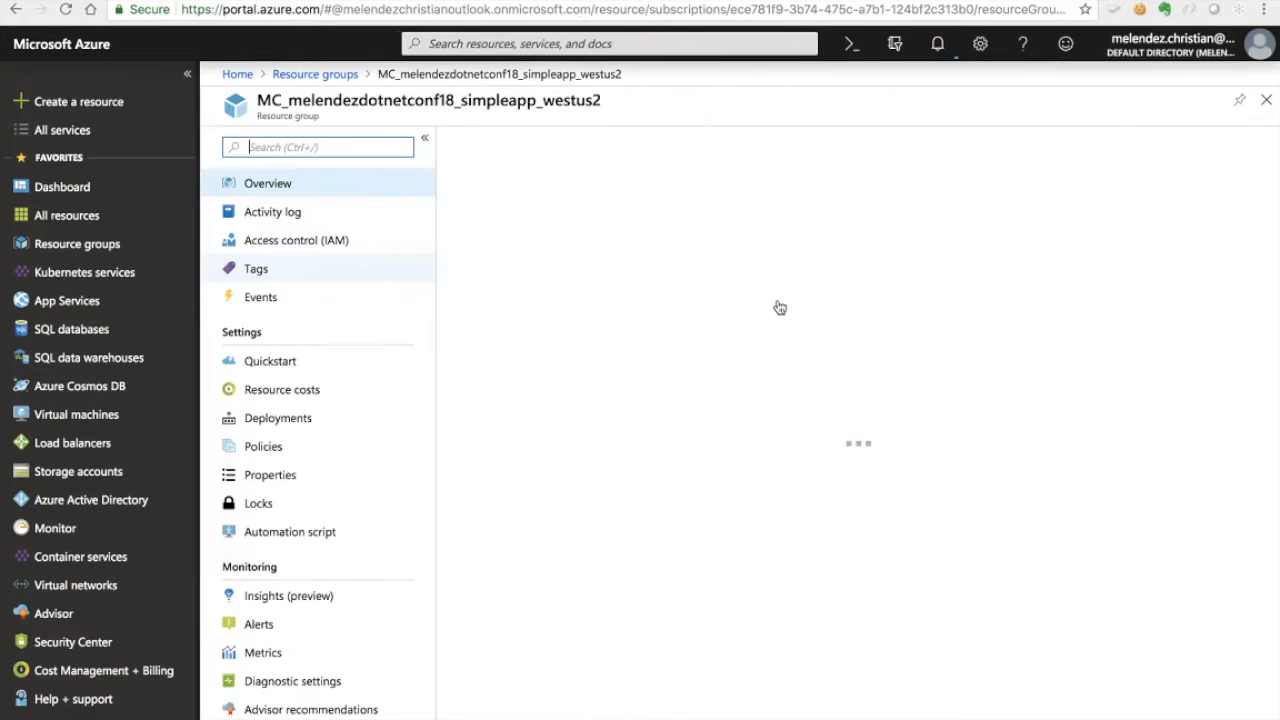
scroll(638, 453, down, 3)
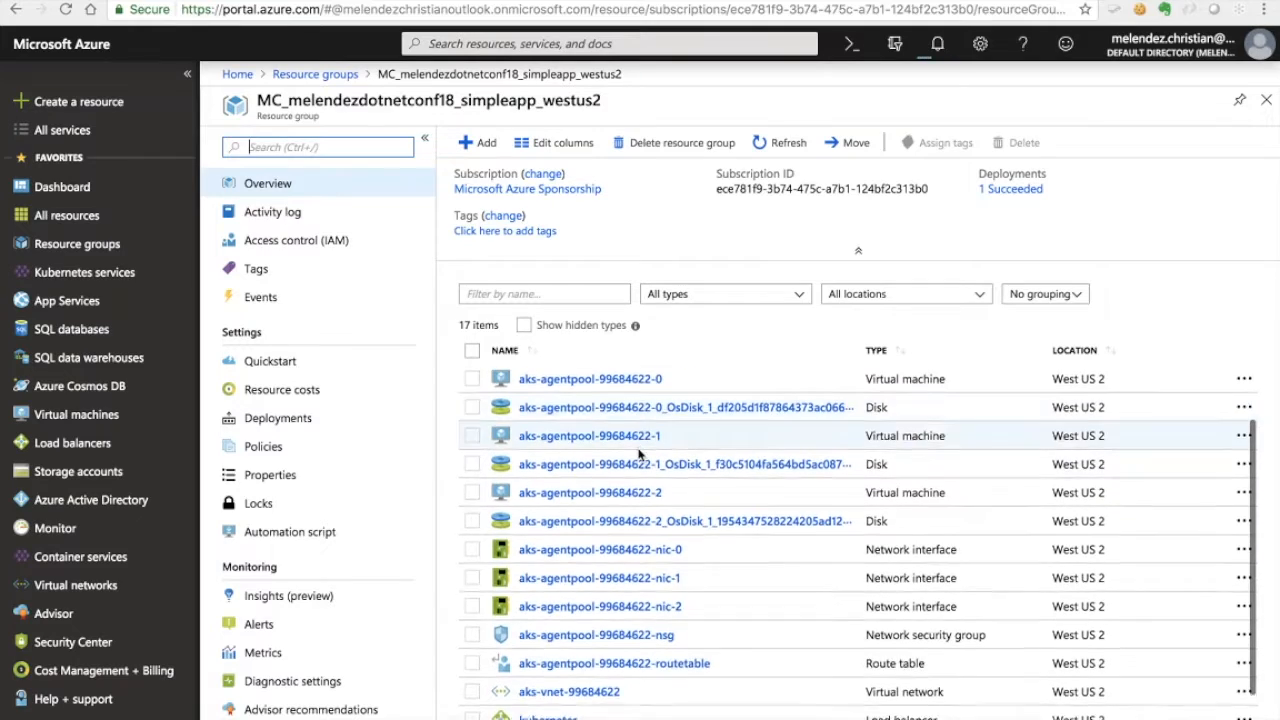
scroll(638, 453, up, 3)
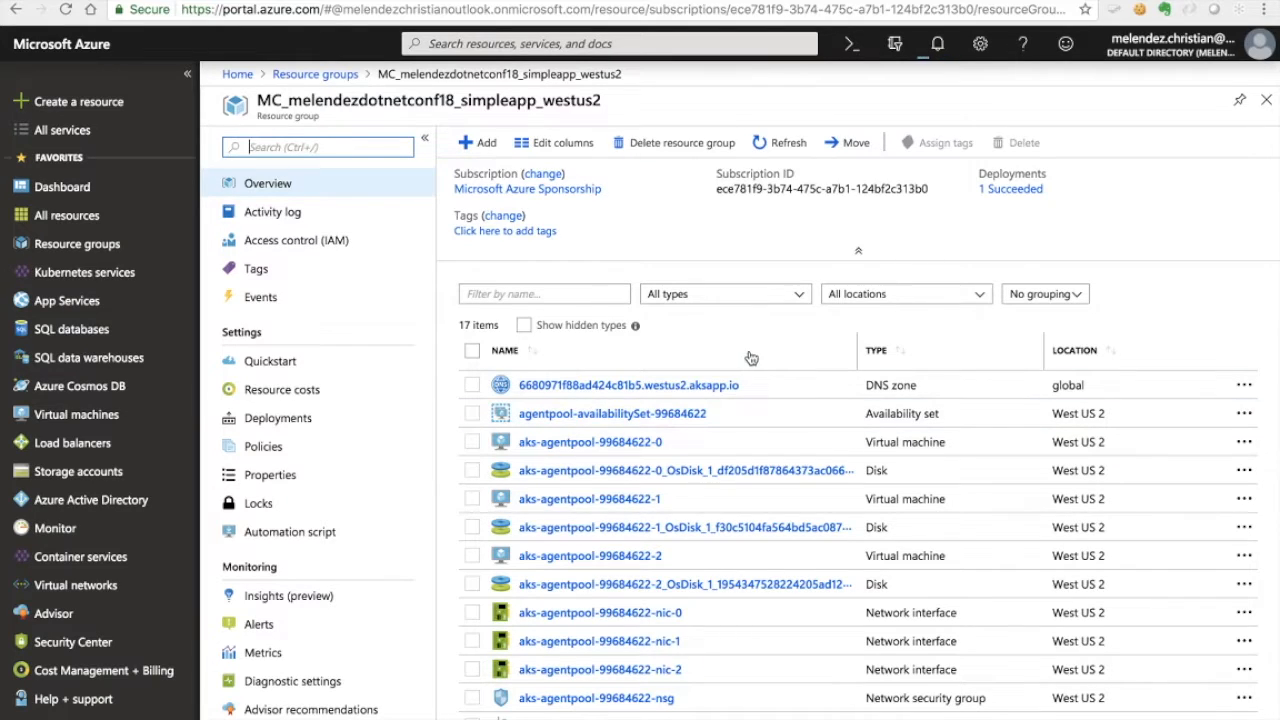
scroll(665, 570, down, 3)
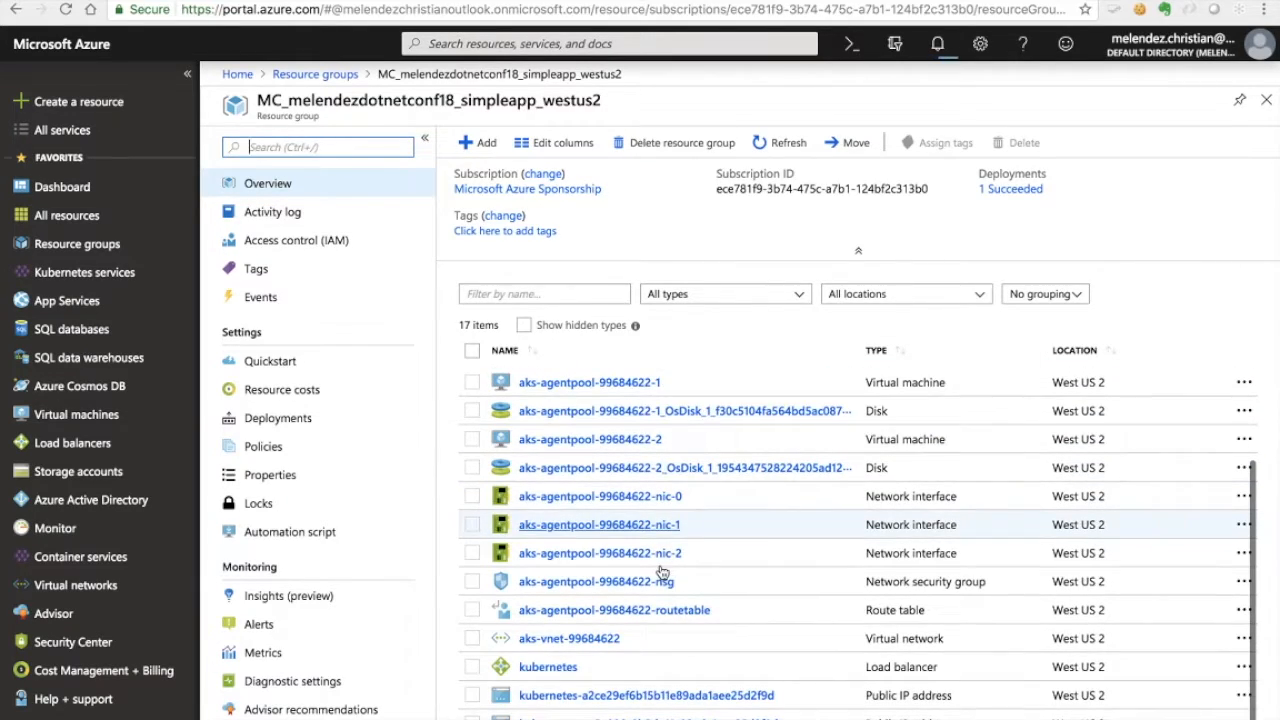
scroll(662, 572, left, 5)
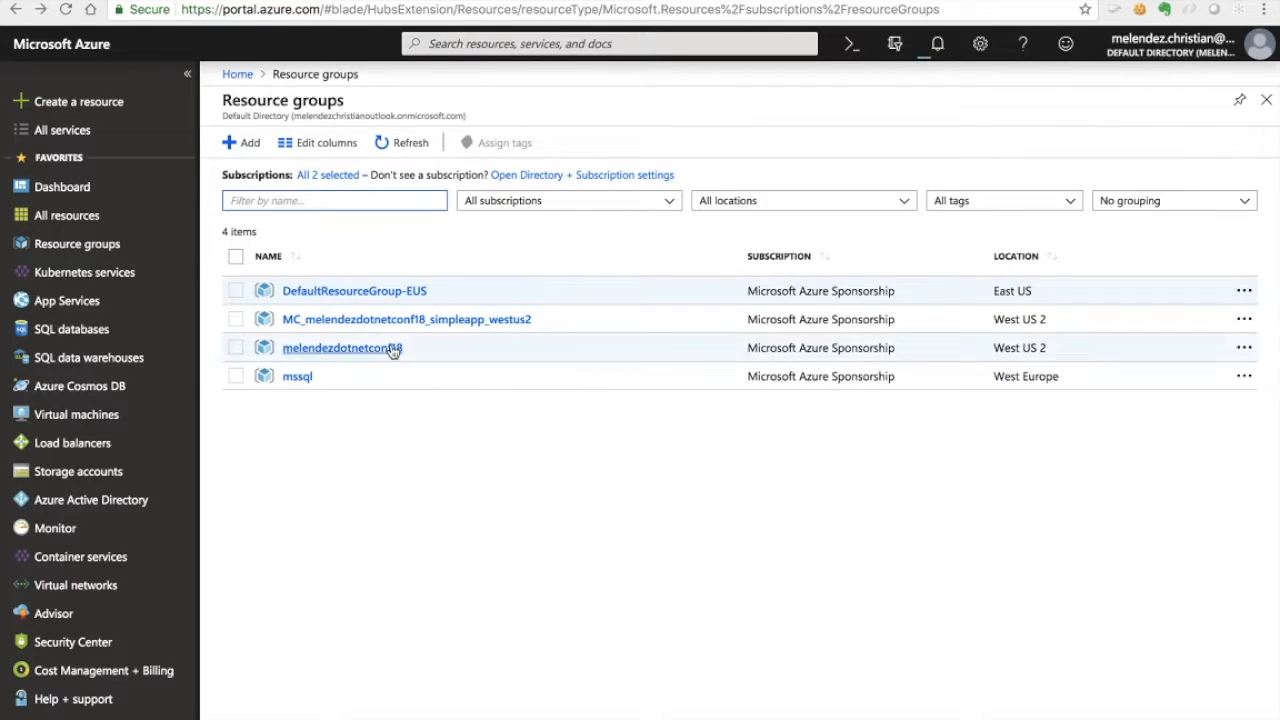
Step: Reopen the resource group ending in simpleapp_westus2 and examine its virtual machines, disks, network interfaces, load balancer and public IP addresses
click(424, 319)
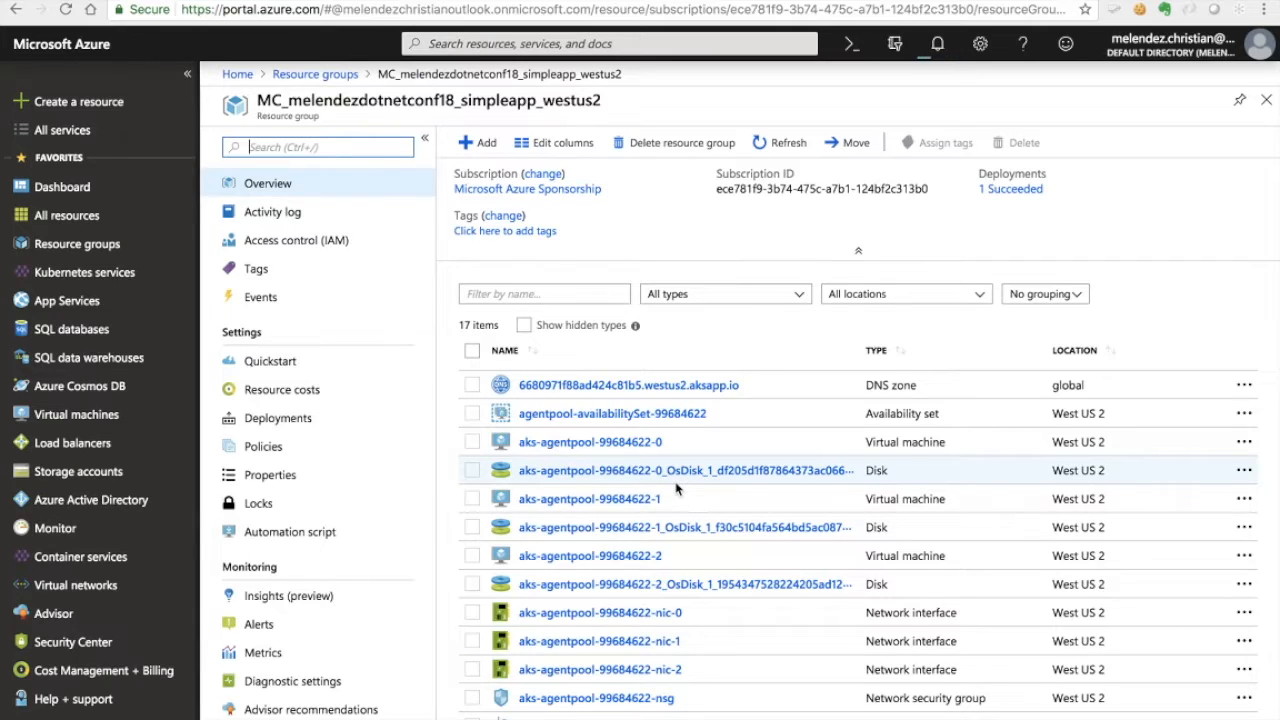
scroll(676, 488, down, 3)
scroll(676, 488, up, 3)
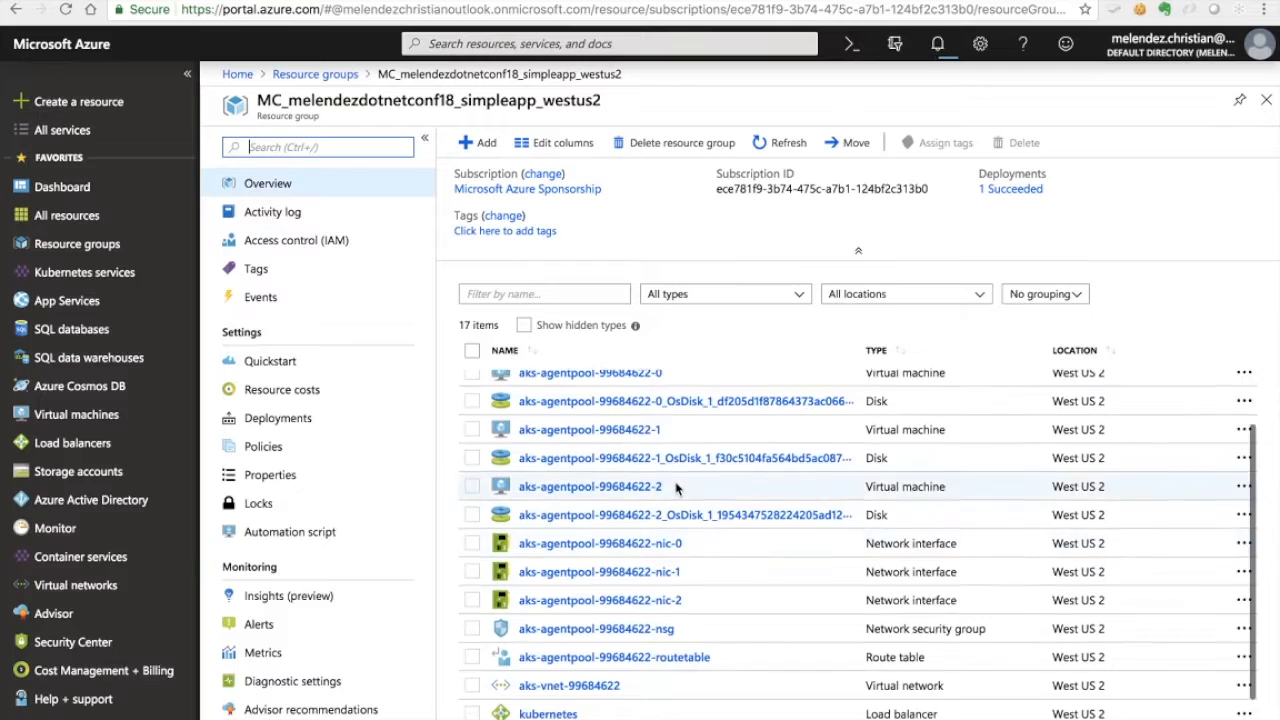
scroll(676, 488, down, 1)
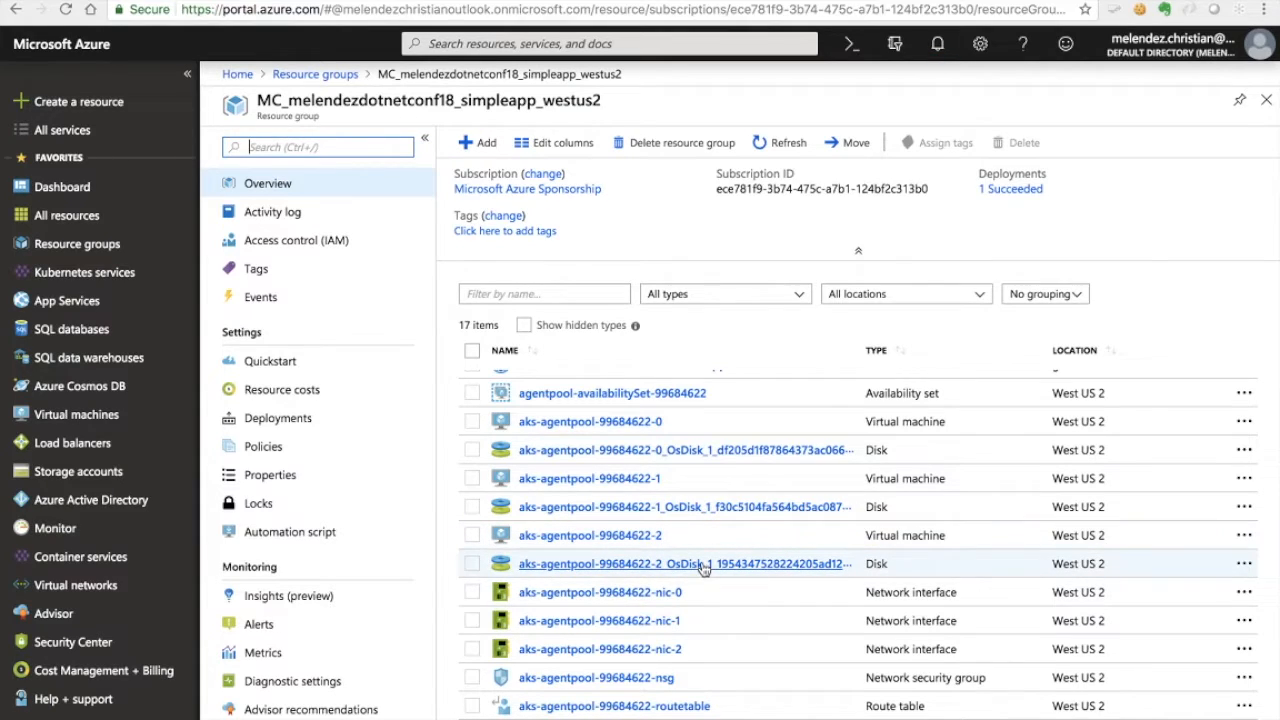
scroll(668, 660, down, 1)
scroll(667, 667, down, 1)
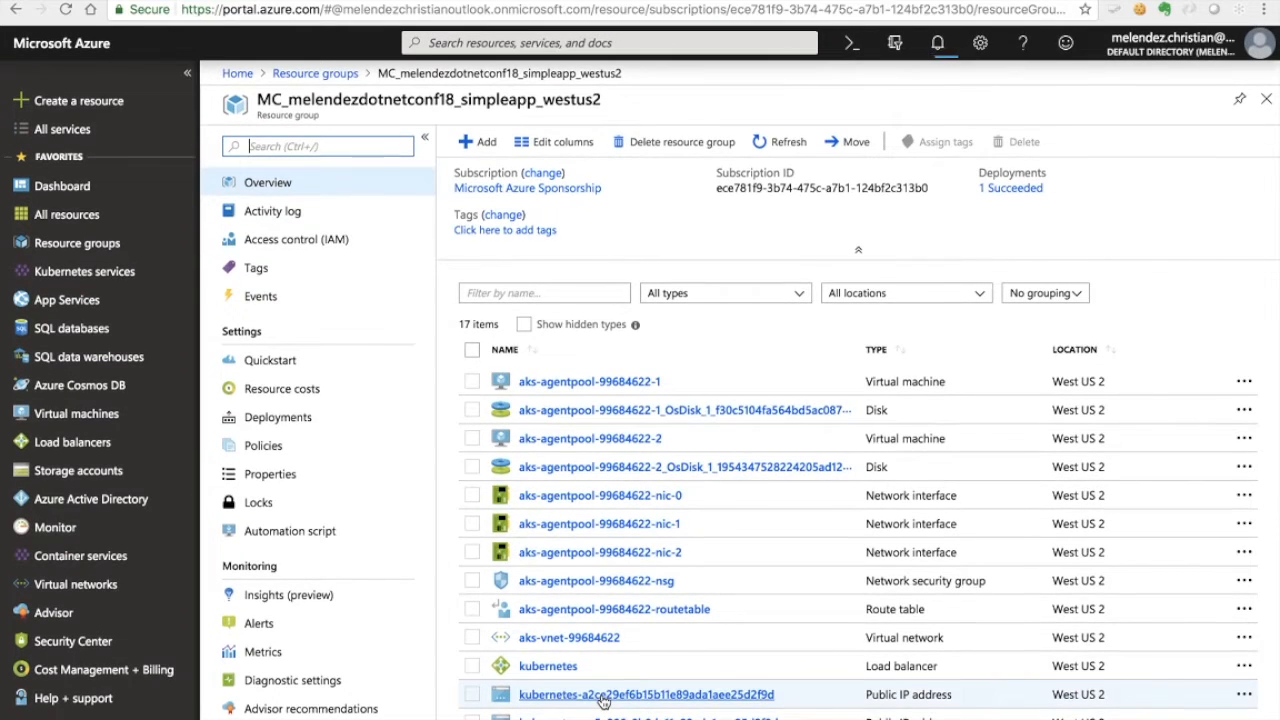
scroll(563, 578, up, 3)
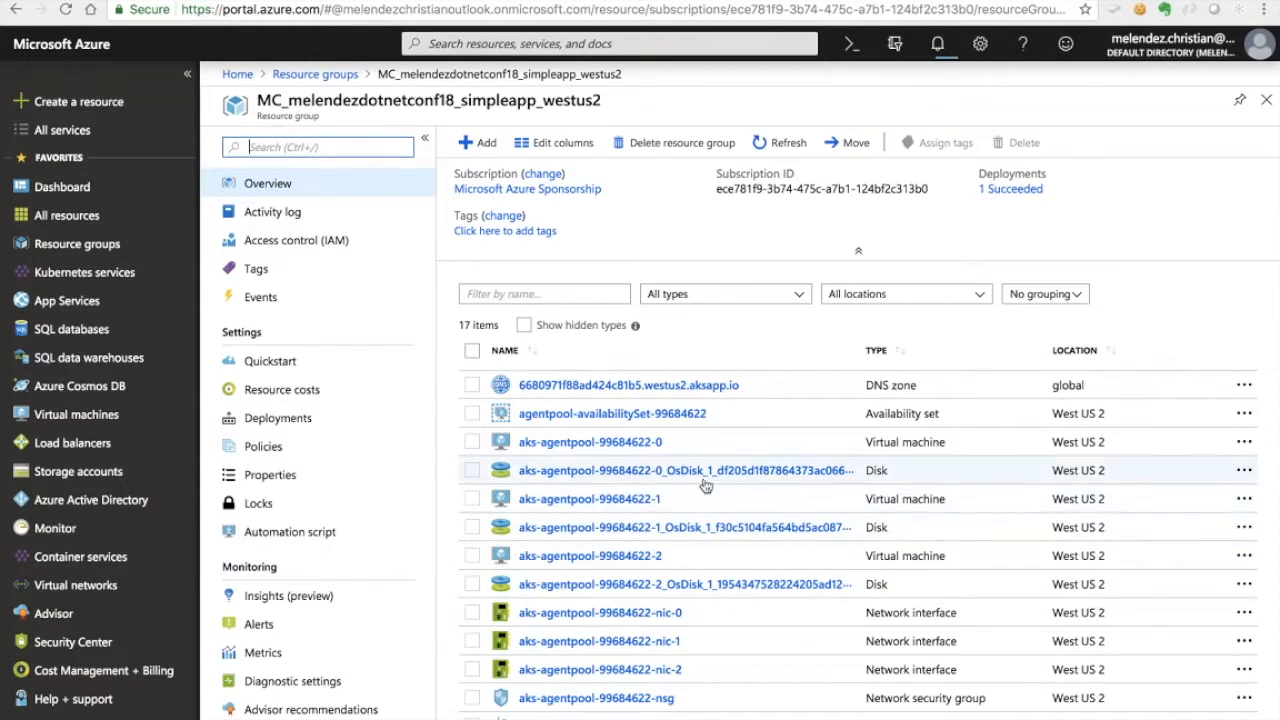
Step: Open the aplicacion Kubernetes service from the resource group ending in dotnetconf18 and view its Kubernetes dashboard connection steps
click(315, 78)
click(335, 338)
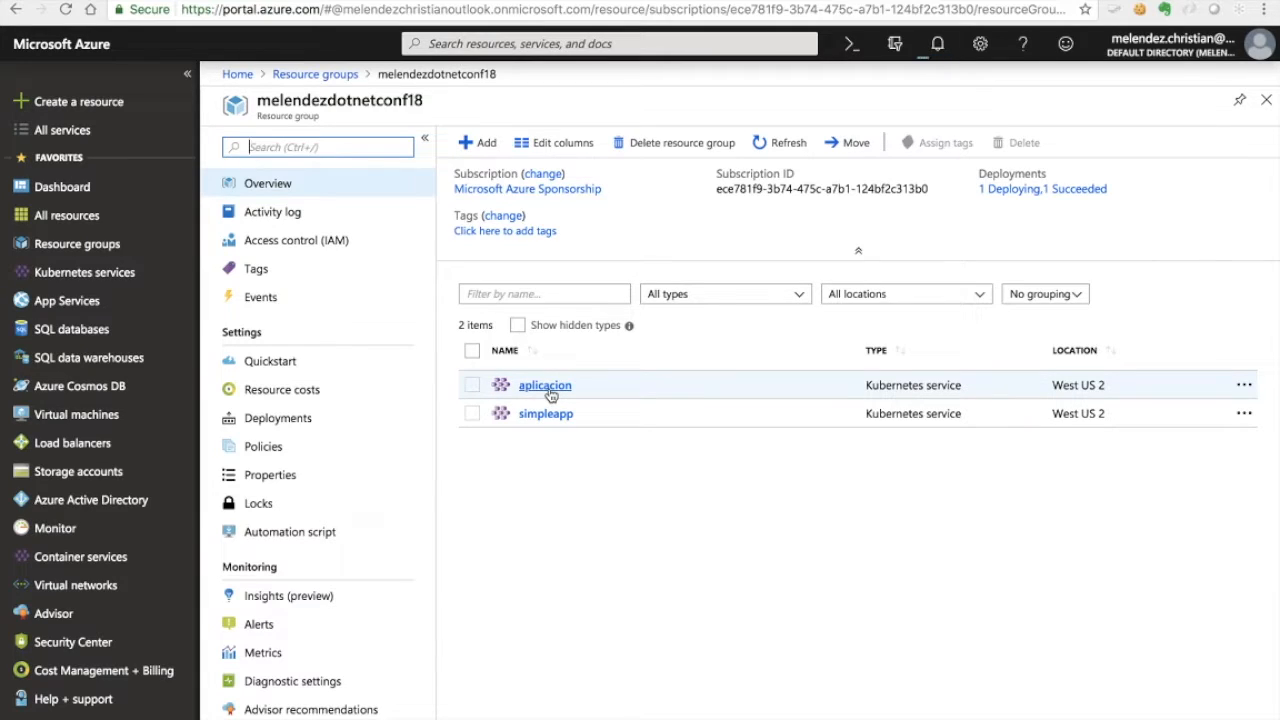
click(546, 388)
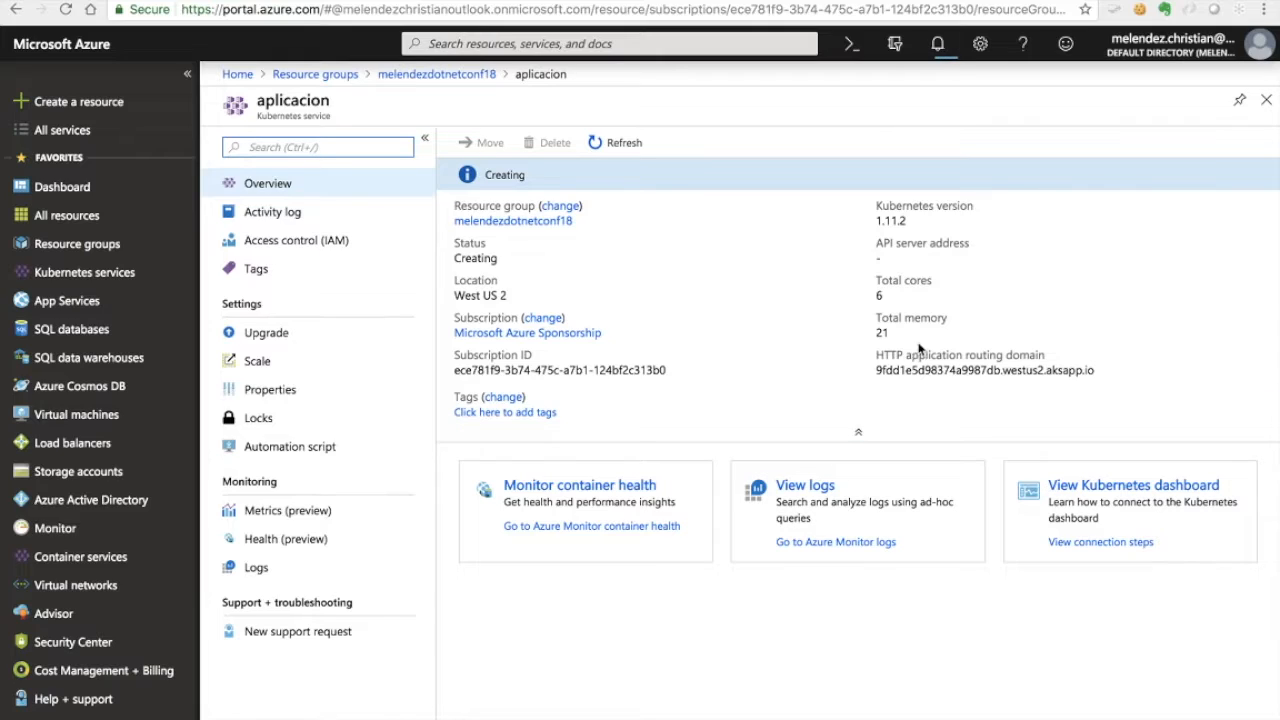
mouse_move(889, 333)
click(1092, 485)
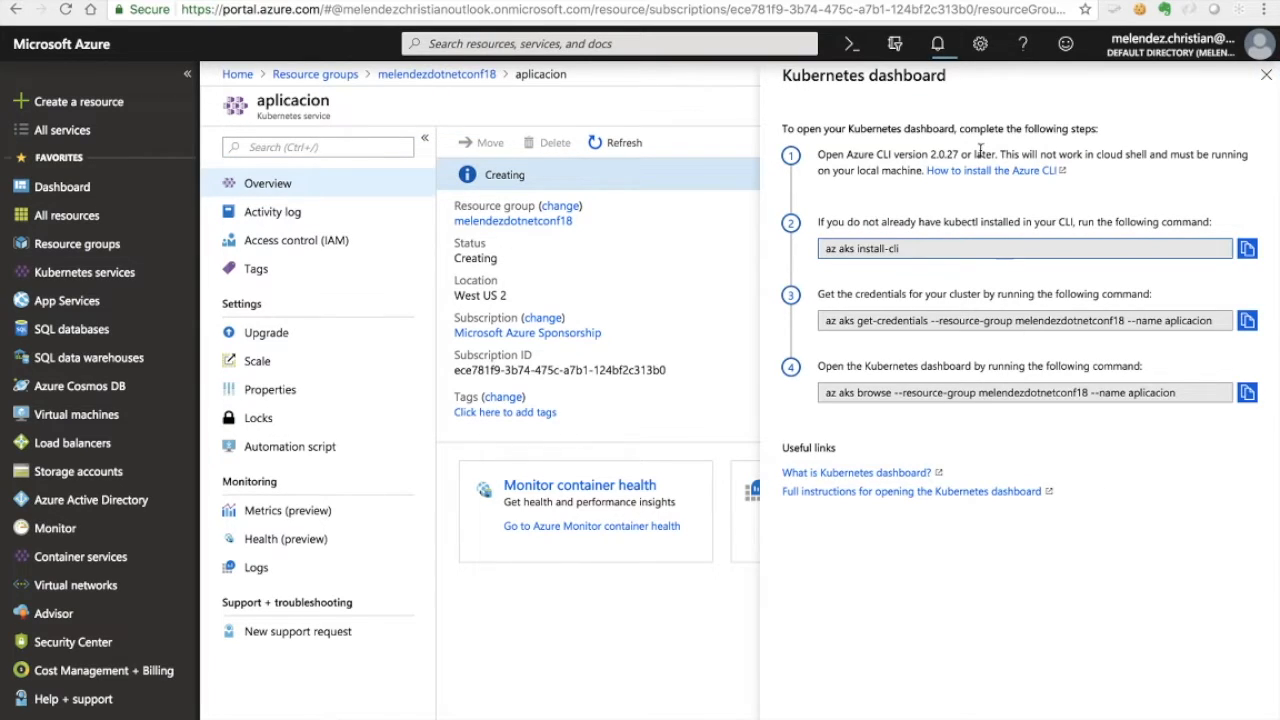
click(1266, 75)
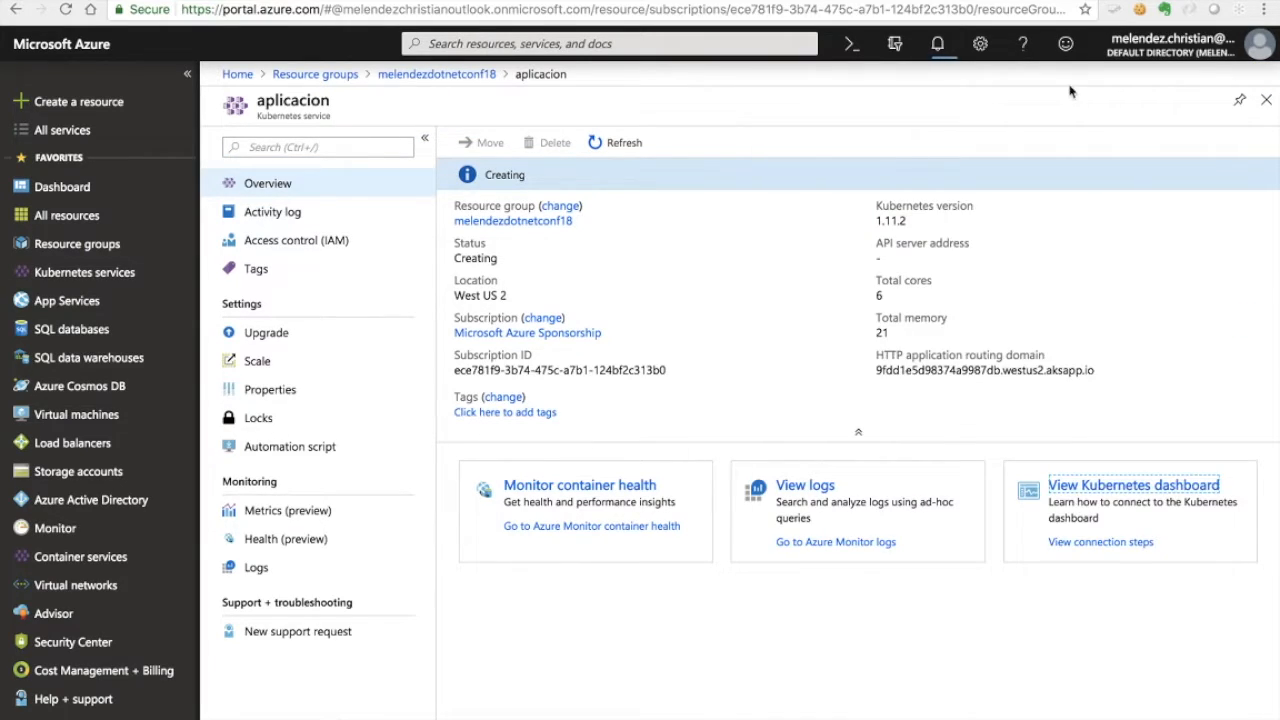
Step: Check the notifications for the progress of the aplicacion cluster's deployment and close them again
click(937, 46)
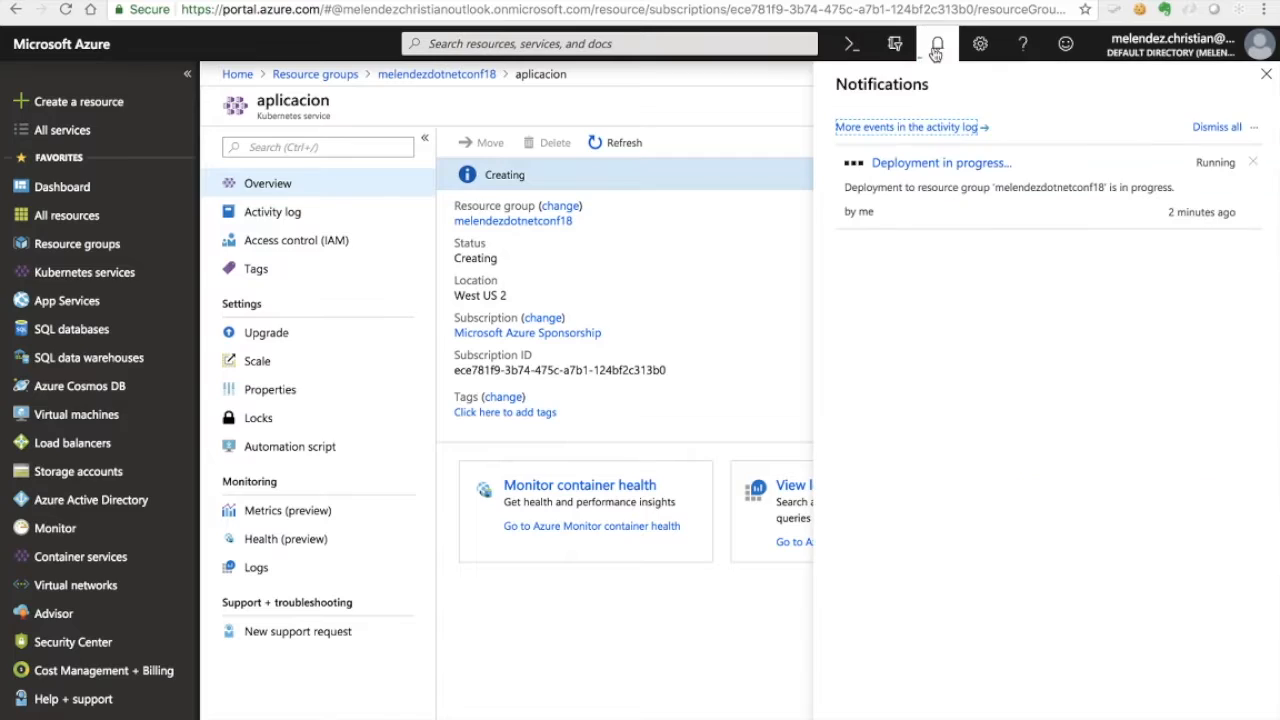
click(1265, 77)
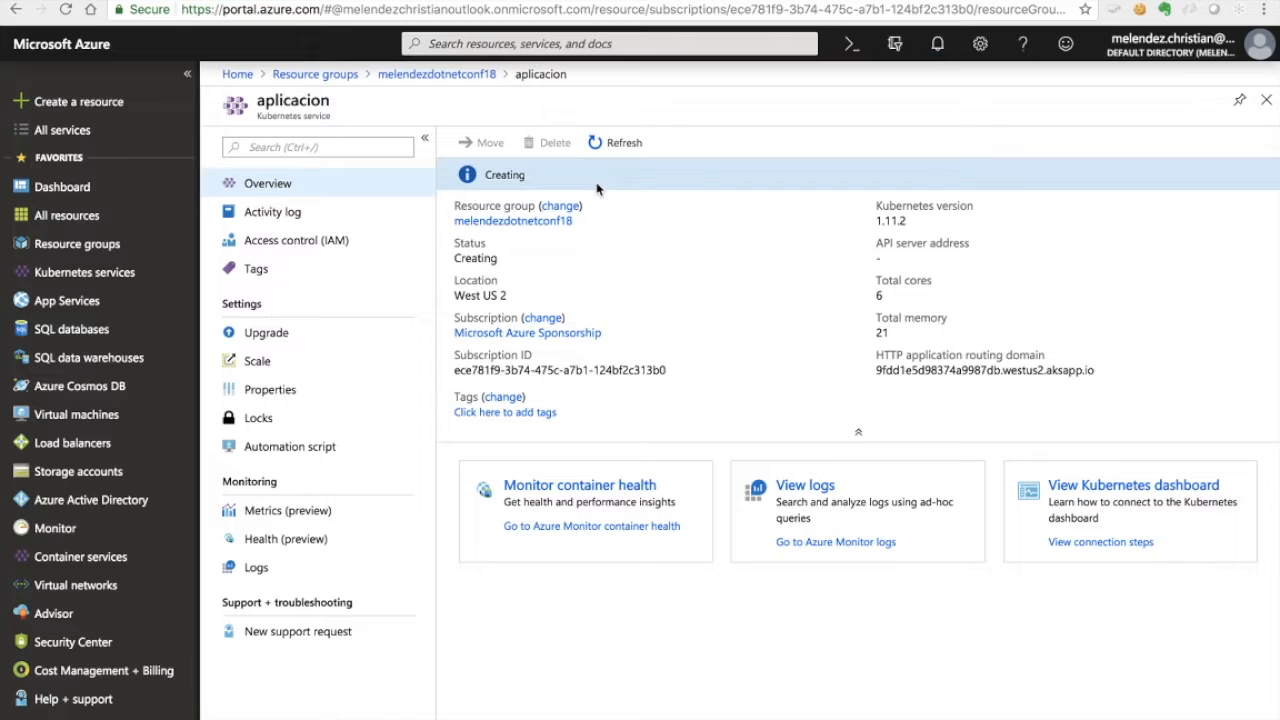
click(937, 45)
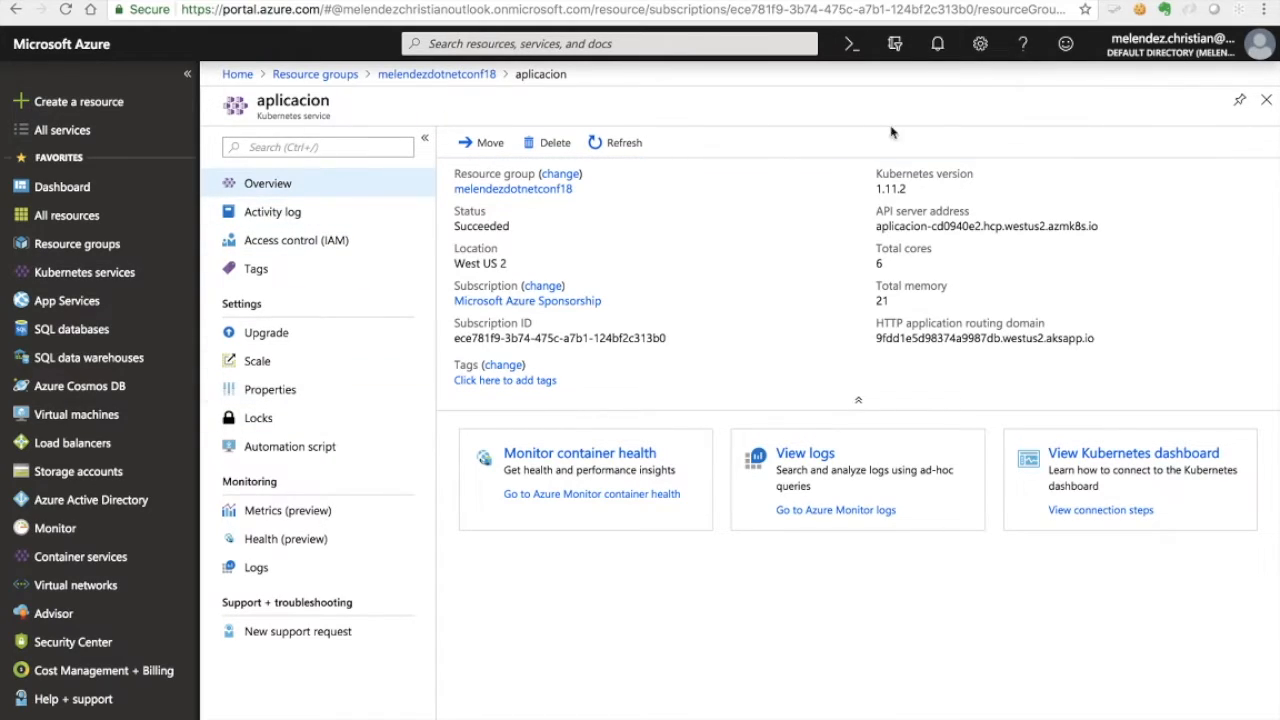
click(937, 43)
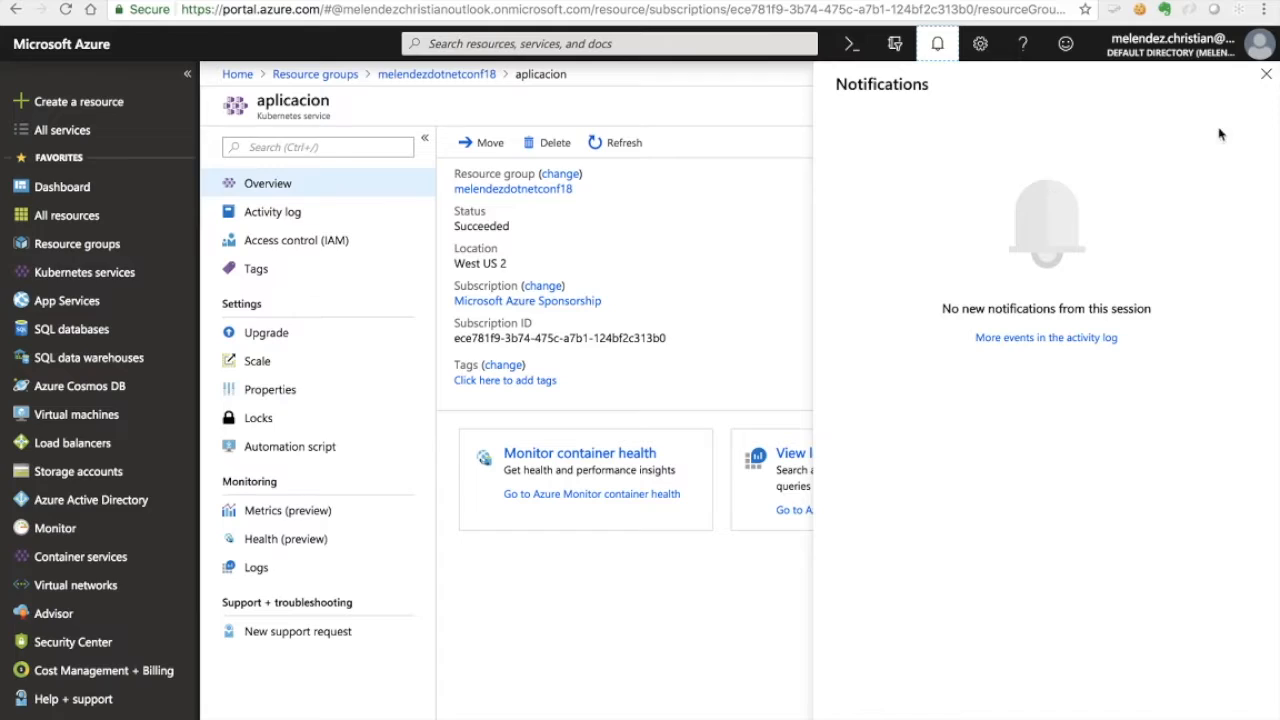
click(1265, 77)
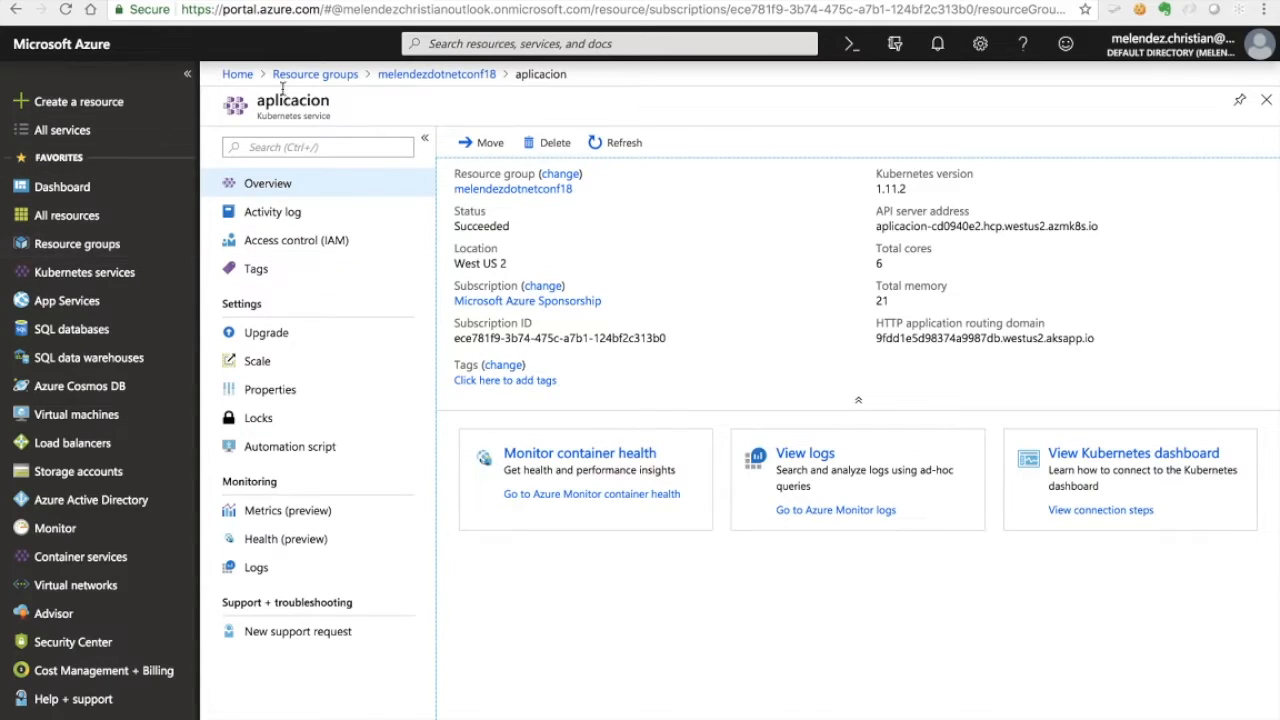
Step: Return to the list of resource groups and open the group ending in aplicacion_westus2
click(407, 84)
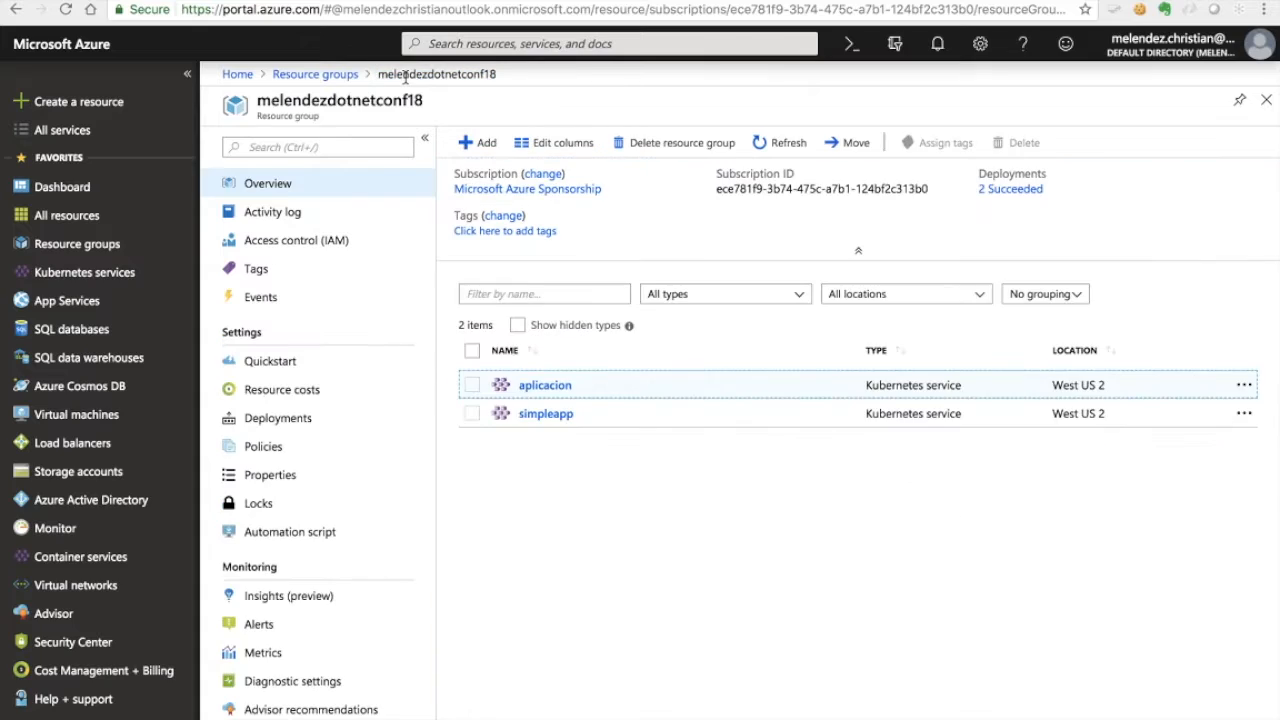
click(332, 74)
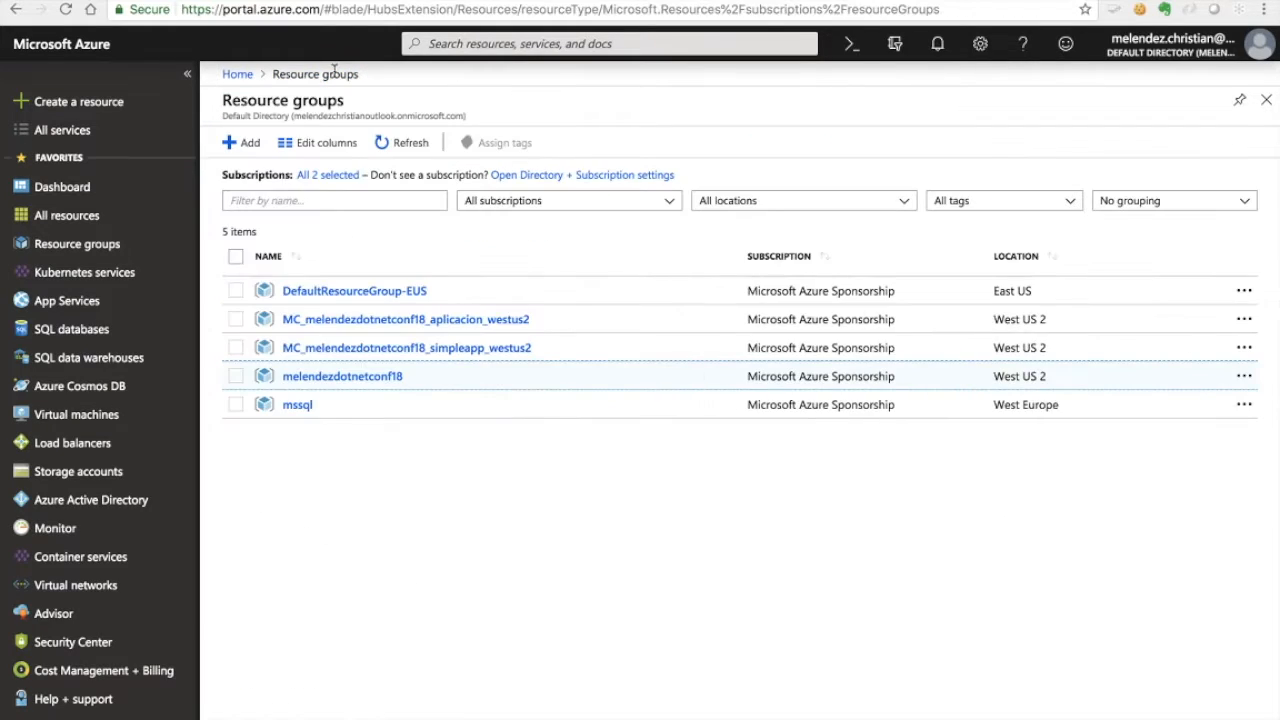
click(442, 322)
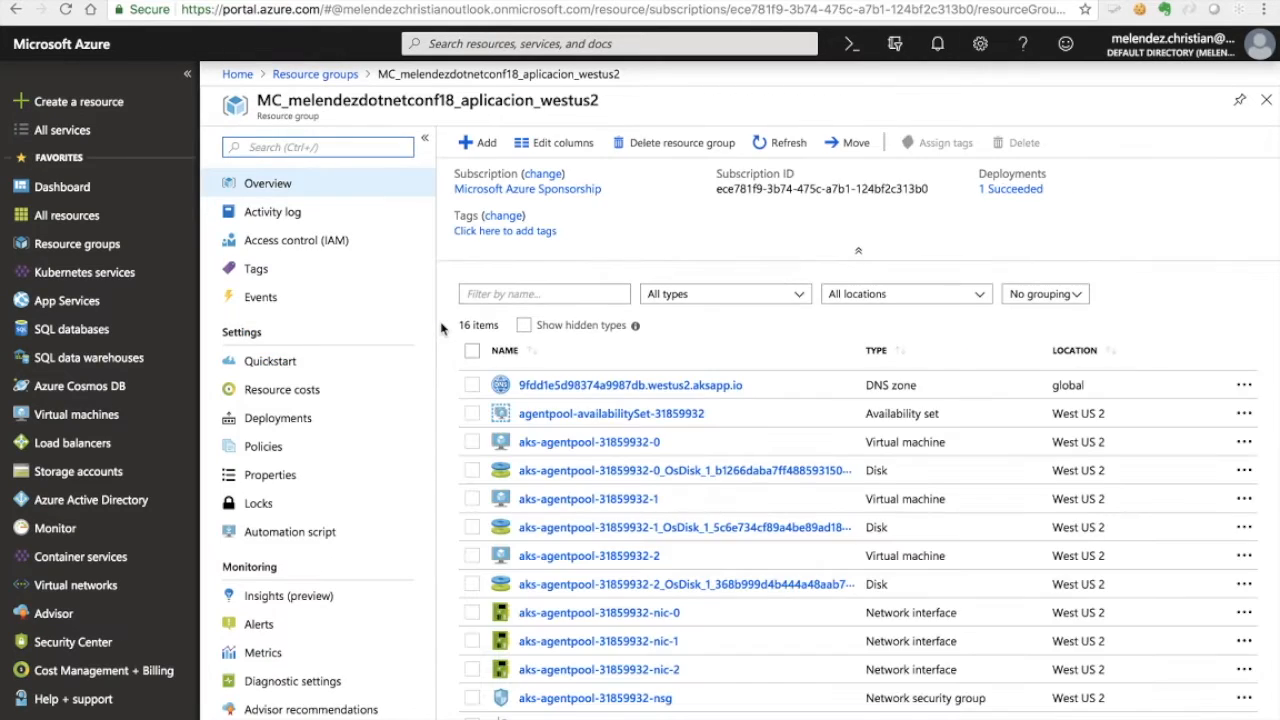
Step: Examine the resources created for the aplicacion cluster, from the DNS zone and virtual machines to the virtual network and load balancer
scroll(666, 411, down, 2)
scroll(669, 500, up, 3)
scroll(669, 507, down, 2)
scroll(669, 507, up, 2)
scroll(669, 507, down, 2)
scroll(669, 507, up, 2)
scroll(669, 507, down, 2)
scroll(669, 507, up, 2)
scroll(669, 507, down, 2)
scroll(669, 507, up, 2)
scroll(669, 507, down, 2)
scroll(670, 509, up, 2)
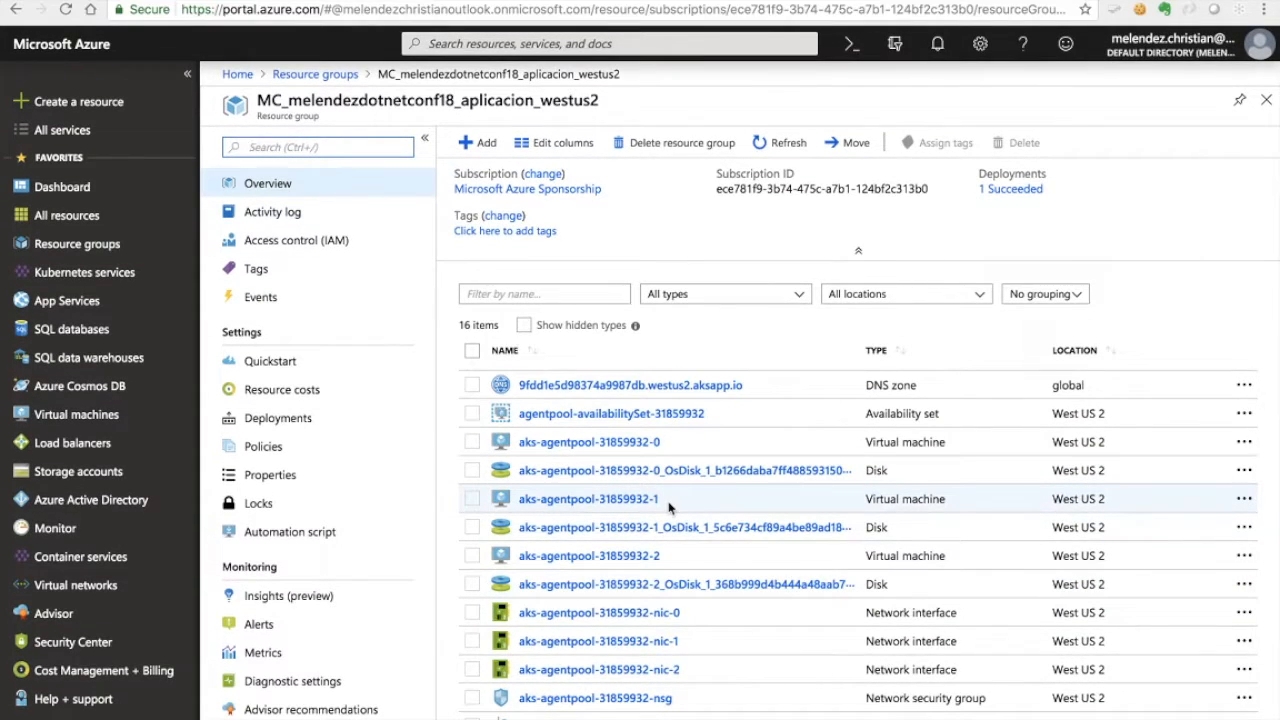
scroll(669, 507, down, 2)
scroll(669, 507, up, 2)
scroll(669, 507, down, 2)
scroll(669, 507, up, 2)
scroll(669, 507, down, 2)
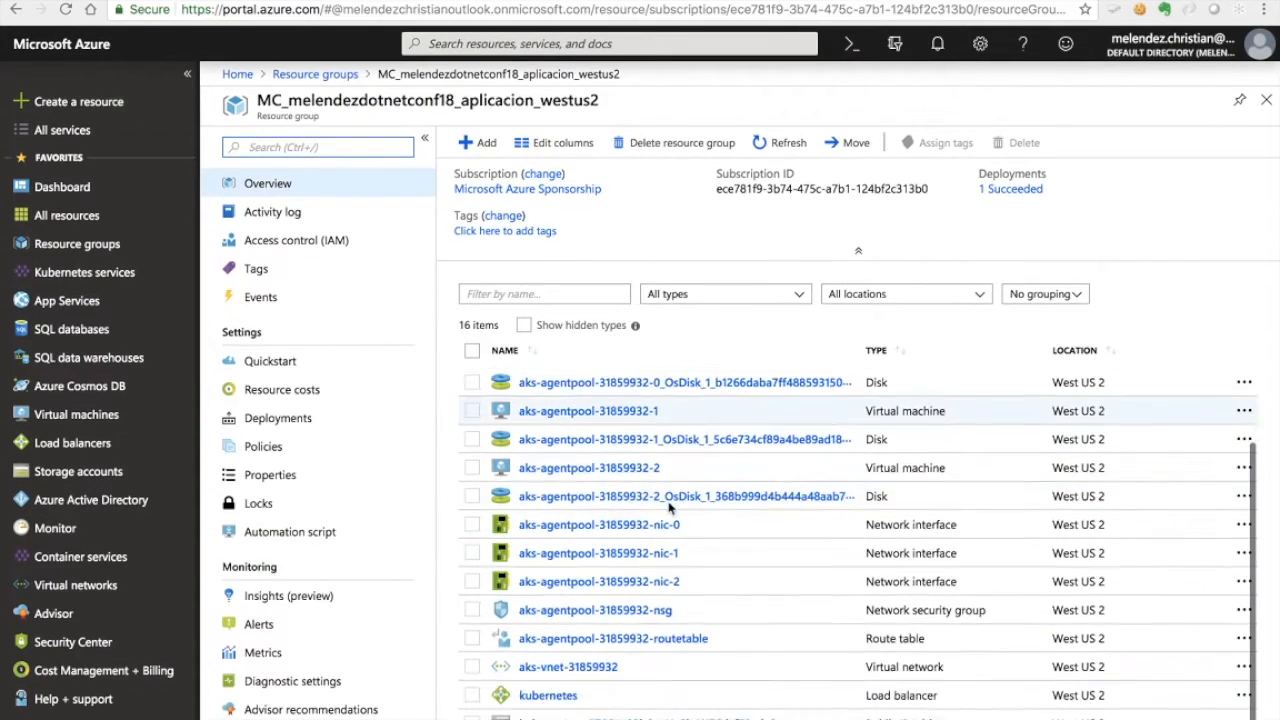
scroll(669, 507, up, 2)
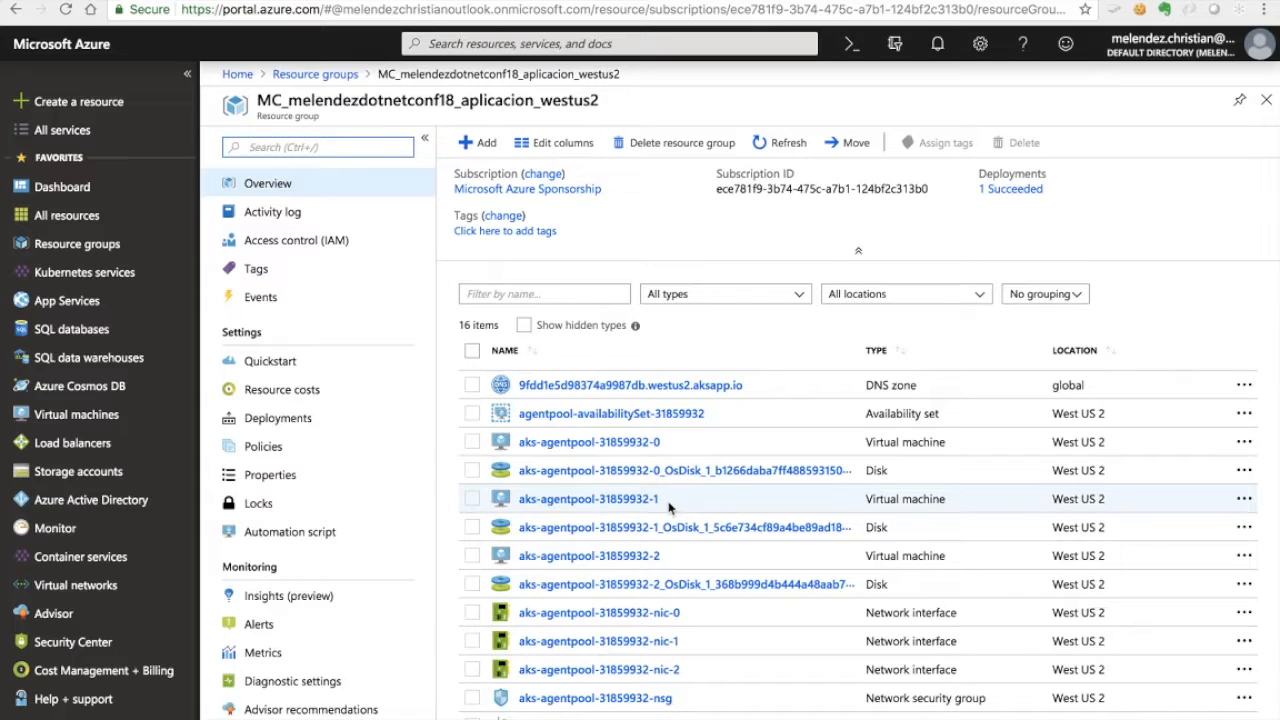
scroll(669, 507, down, 2)
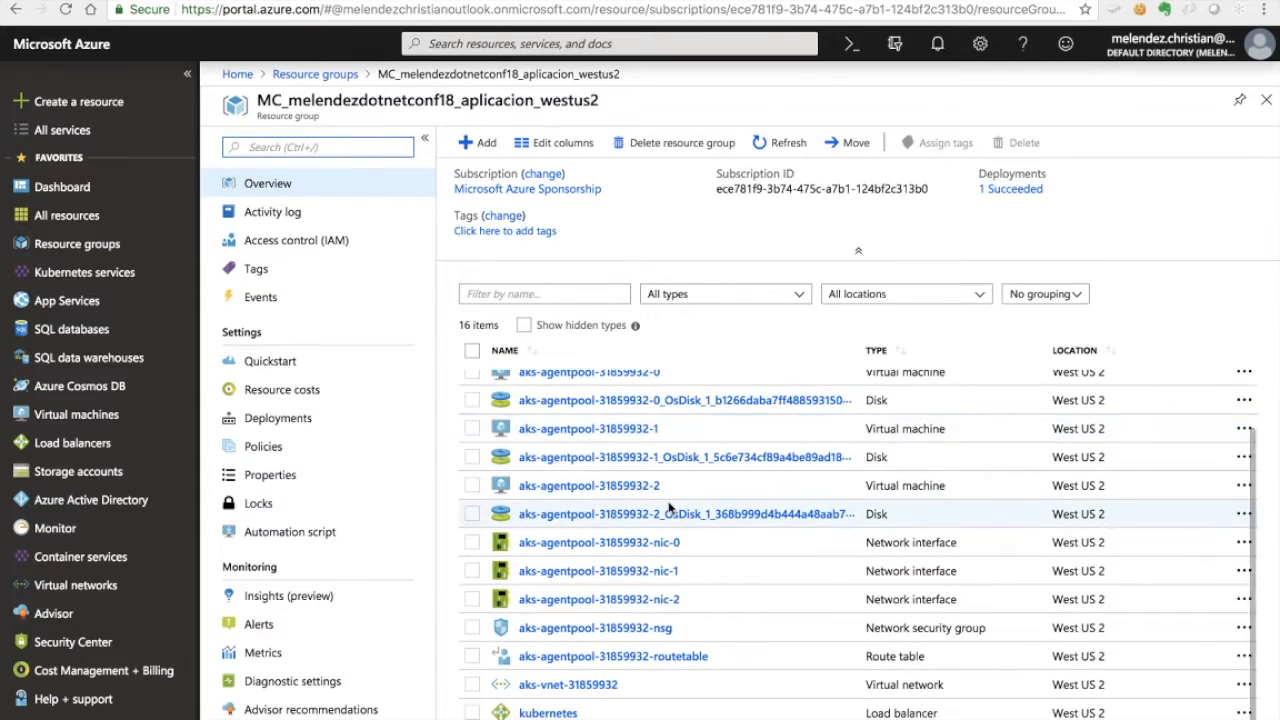
Step: Return to the aplicacion cluster in the group ending in dotnetconf18 and copy the az aks get-credentials command from its dashboard connection steps
click(338, 84)
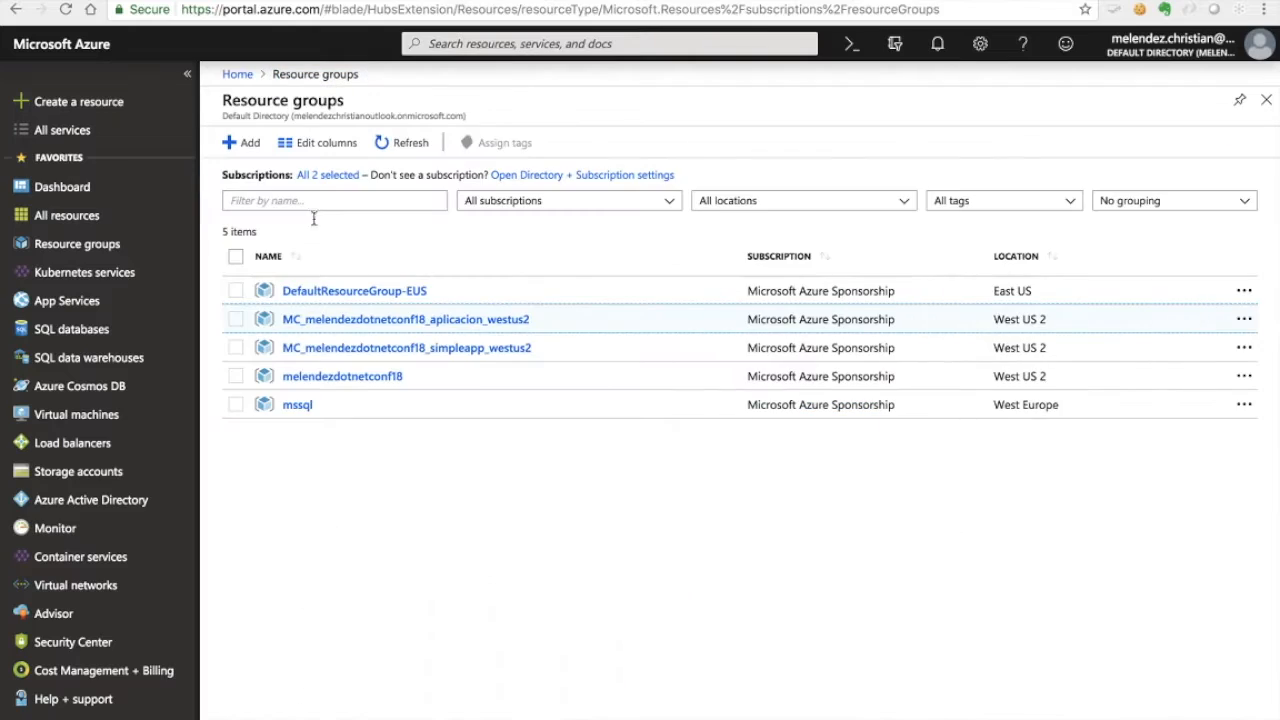
click(337, 377)
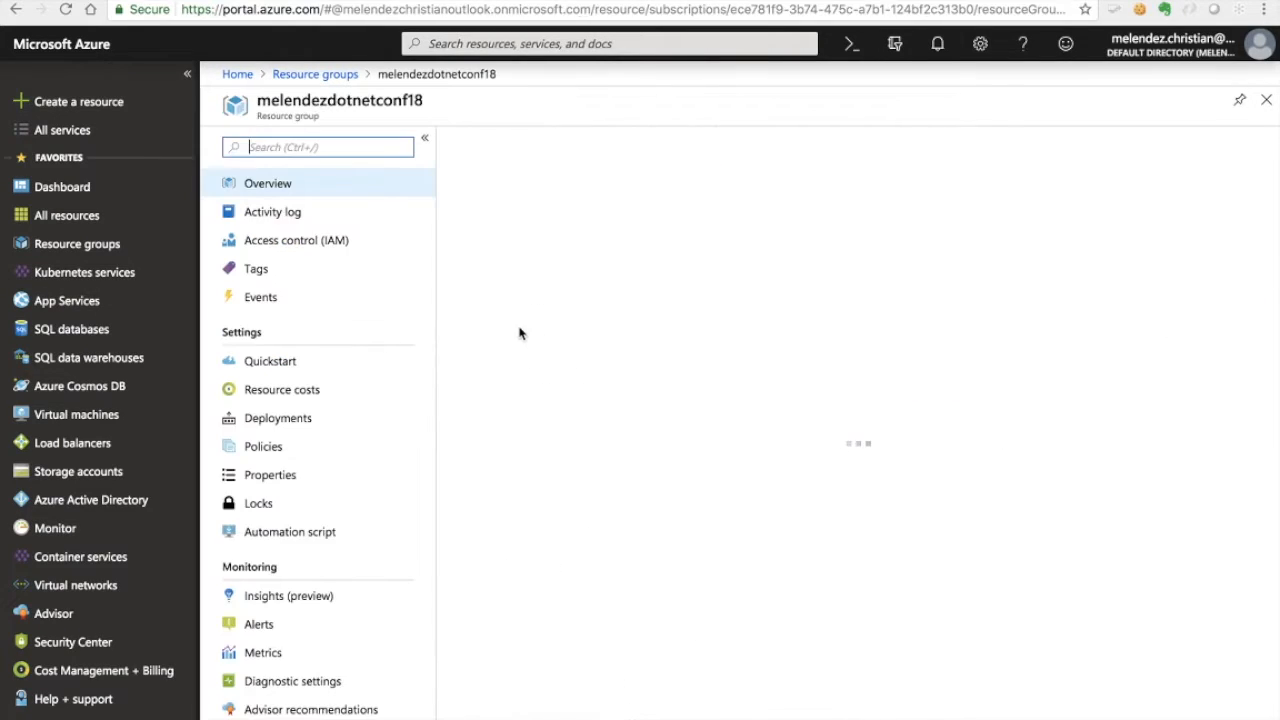
click(544, 386)
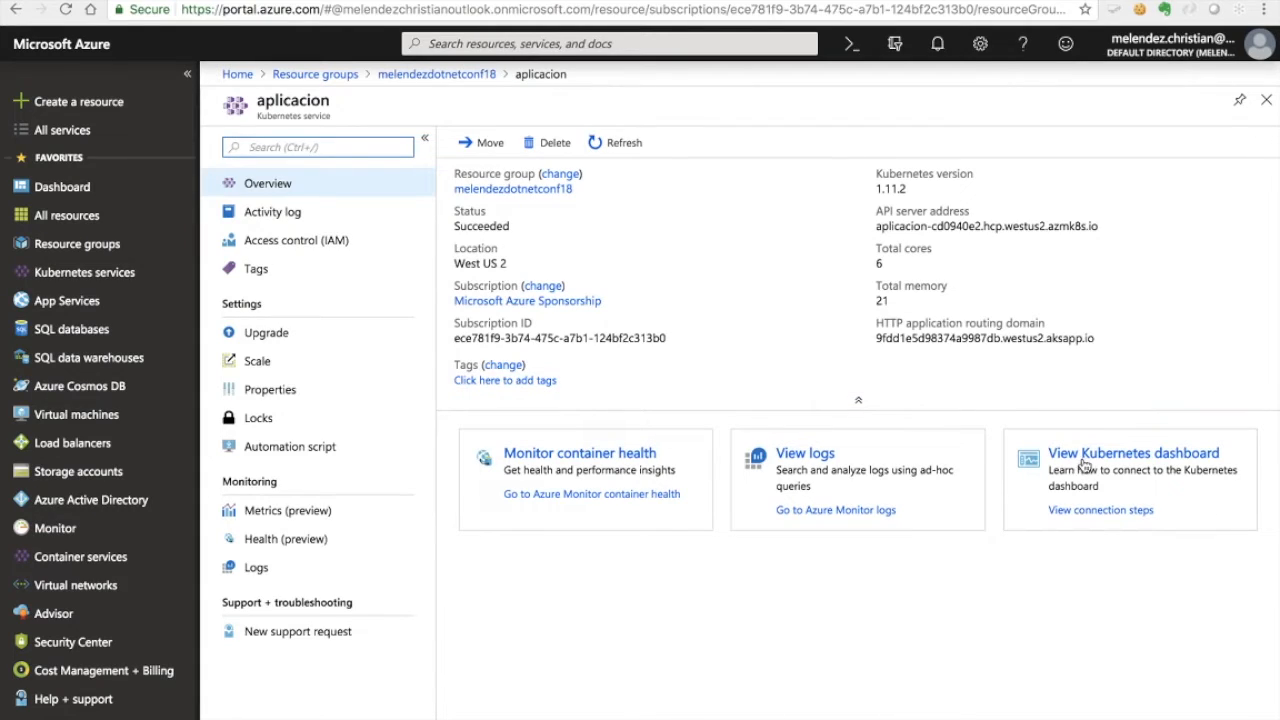
click(1097, 459)
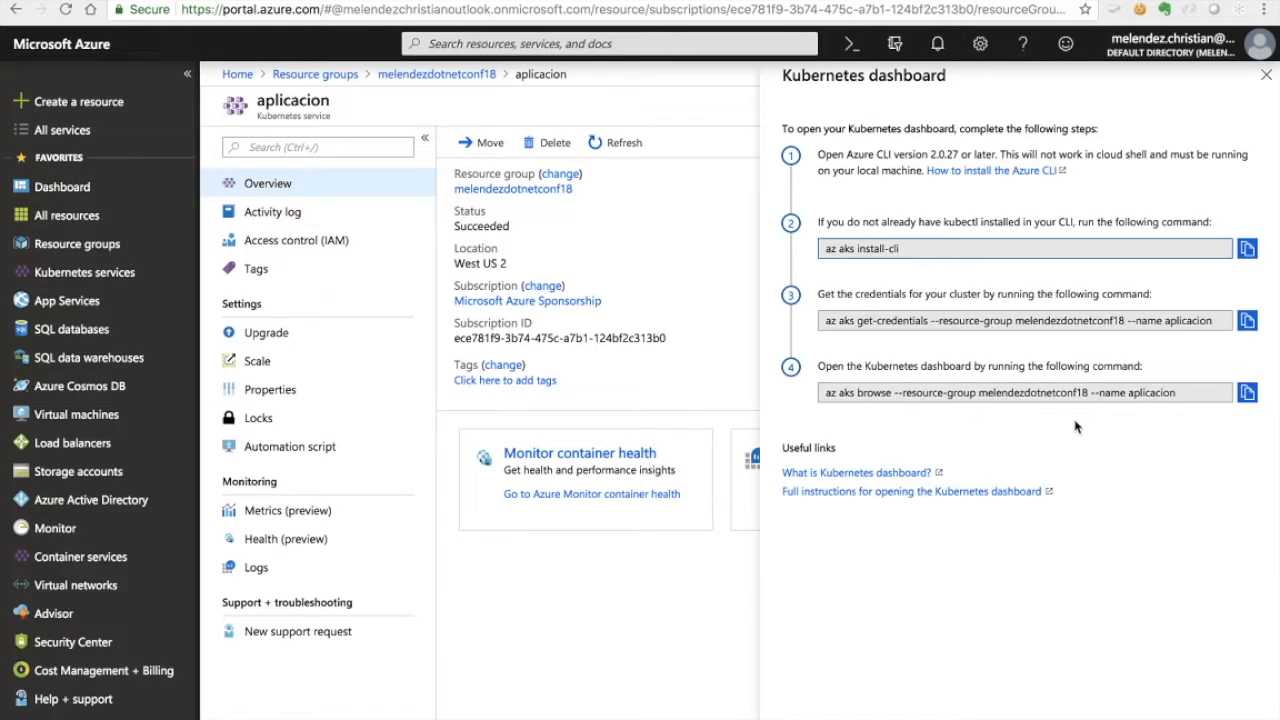
click(1247, 321)
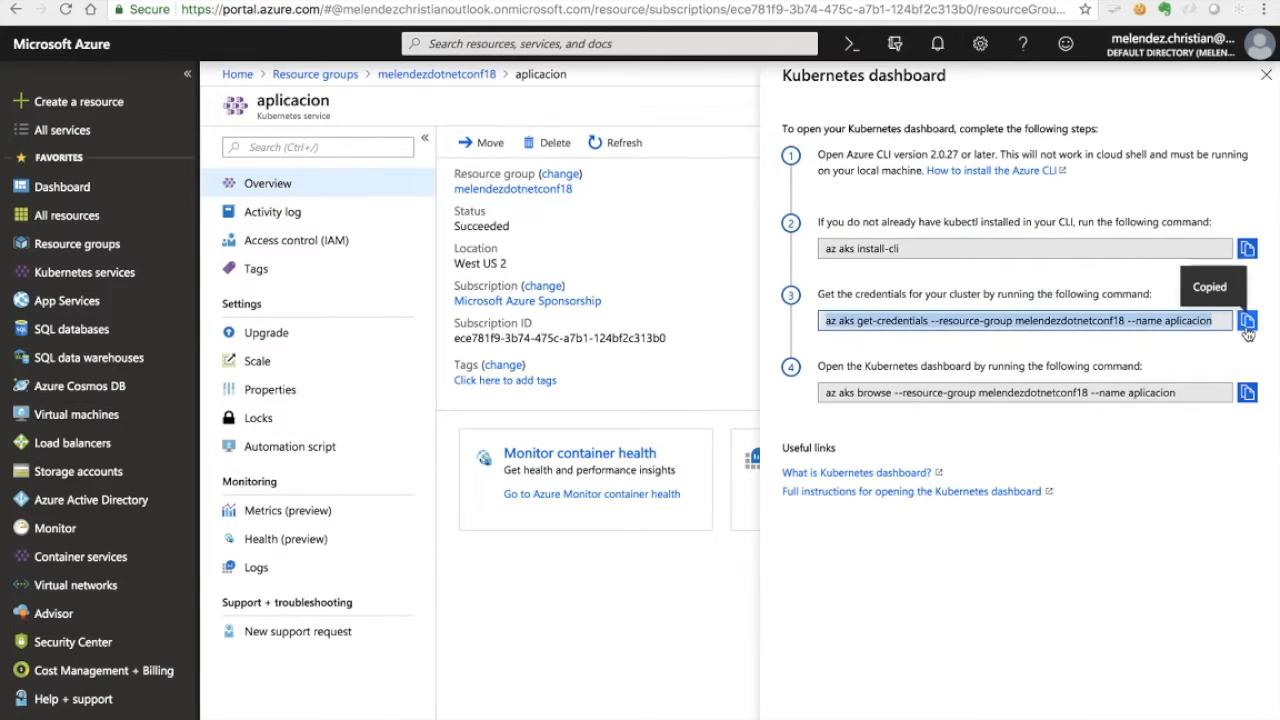
Step: Switch to the terminal and run the copied az aks get-credentials command for the aplicacion cluster
key(ctrl+Right)
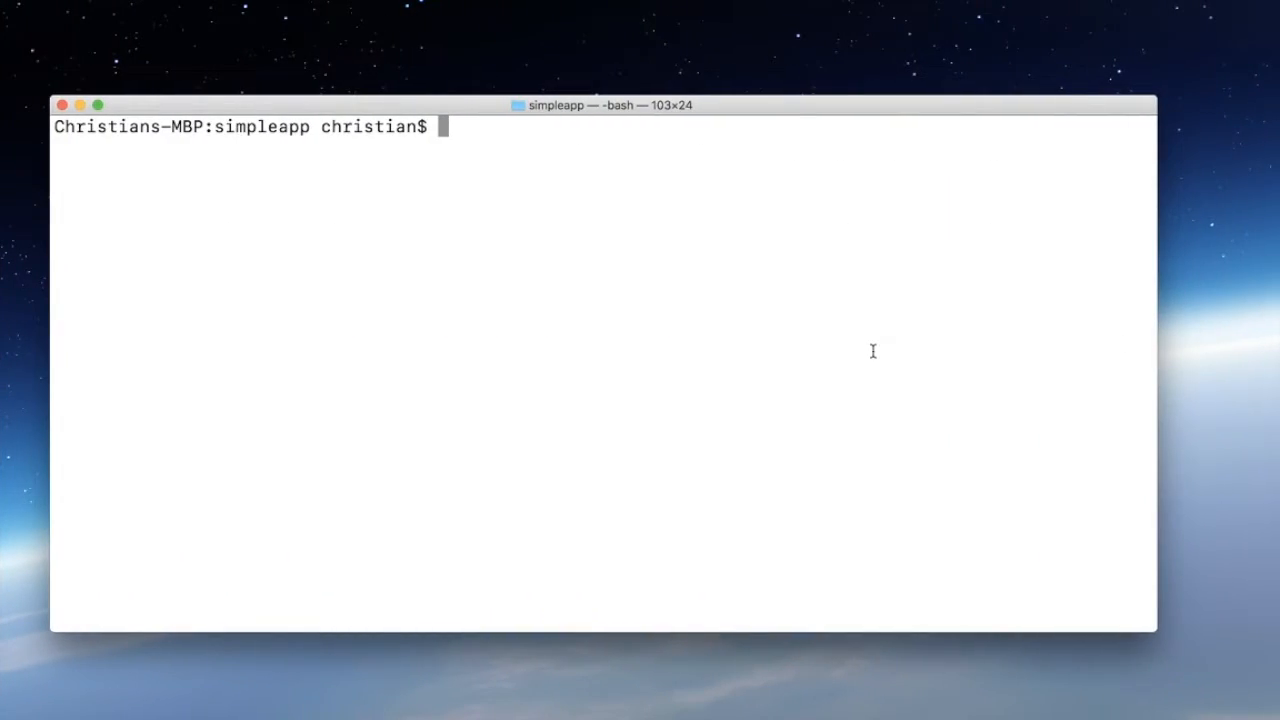
key(super+v)
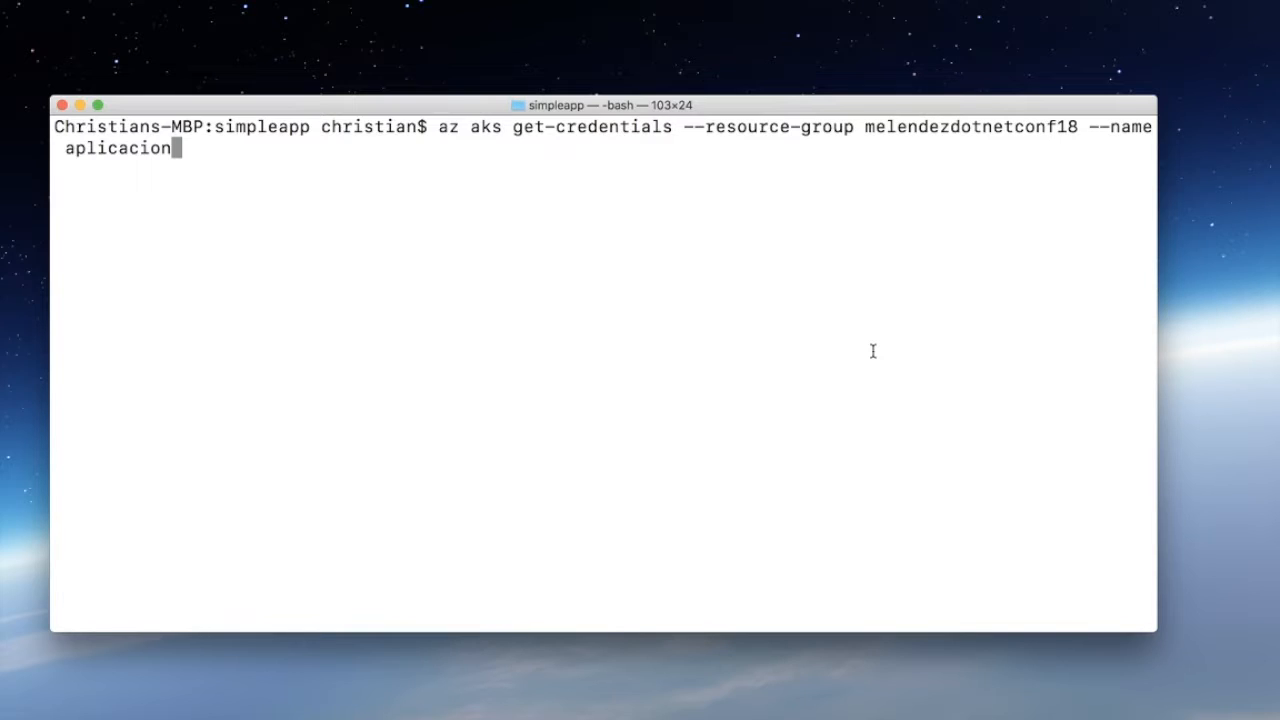
key(Return)
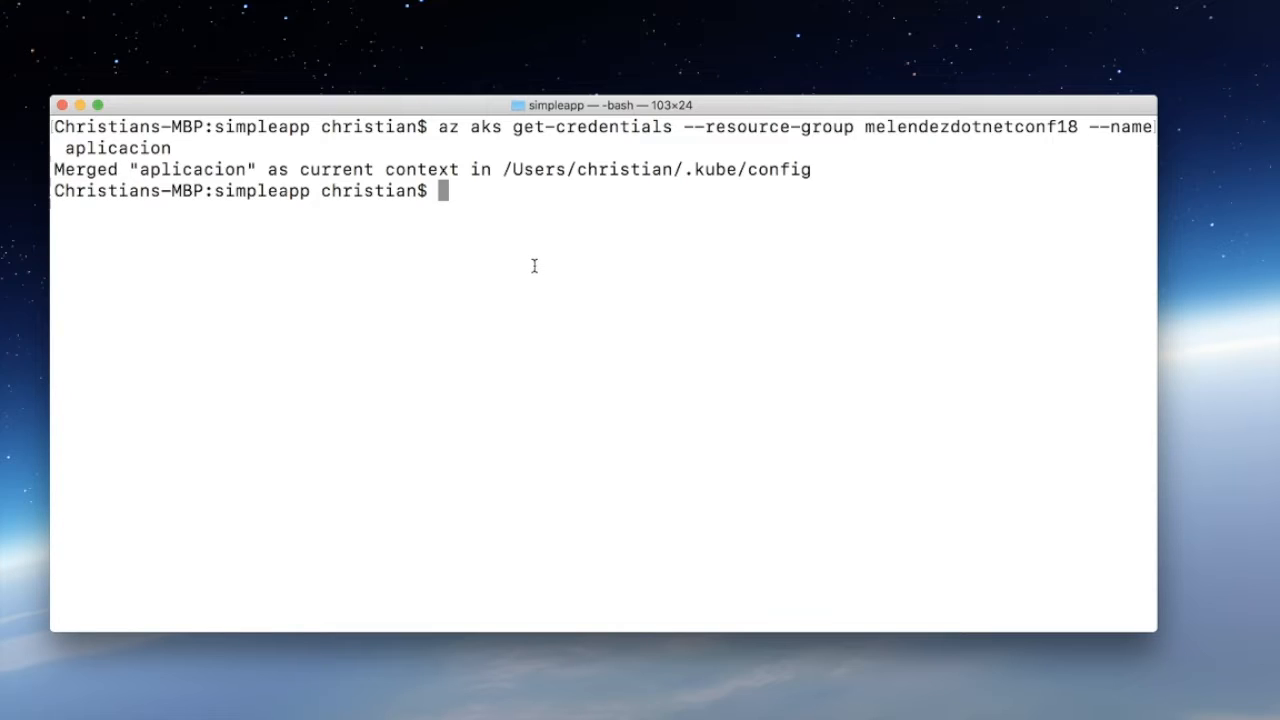
Step: Copy the az aks browse command from the Azure portal and run it in the terminal to open the Kubernetes dashboard
key(ctrl+Left)
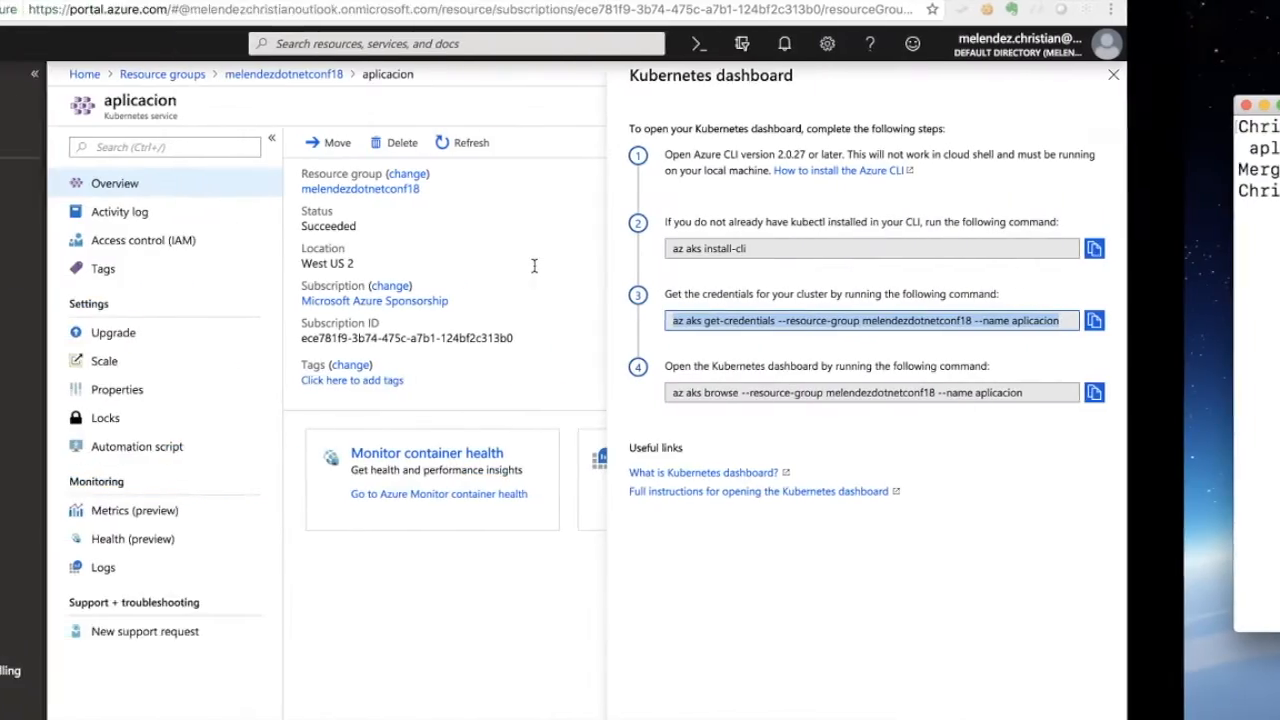
click(1247, 392)
key(ctrl+Right)
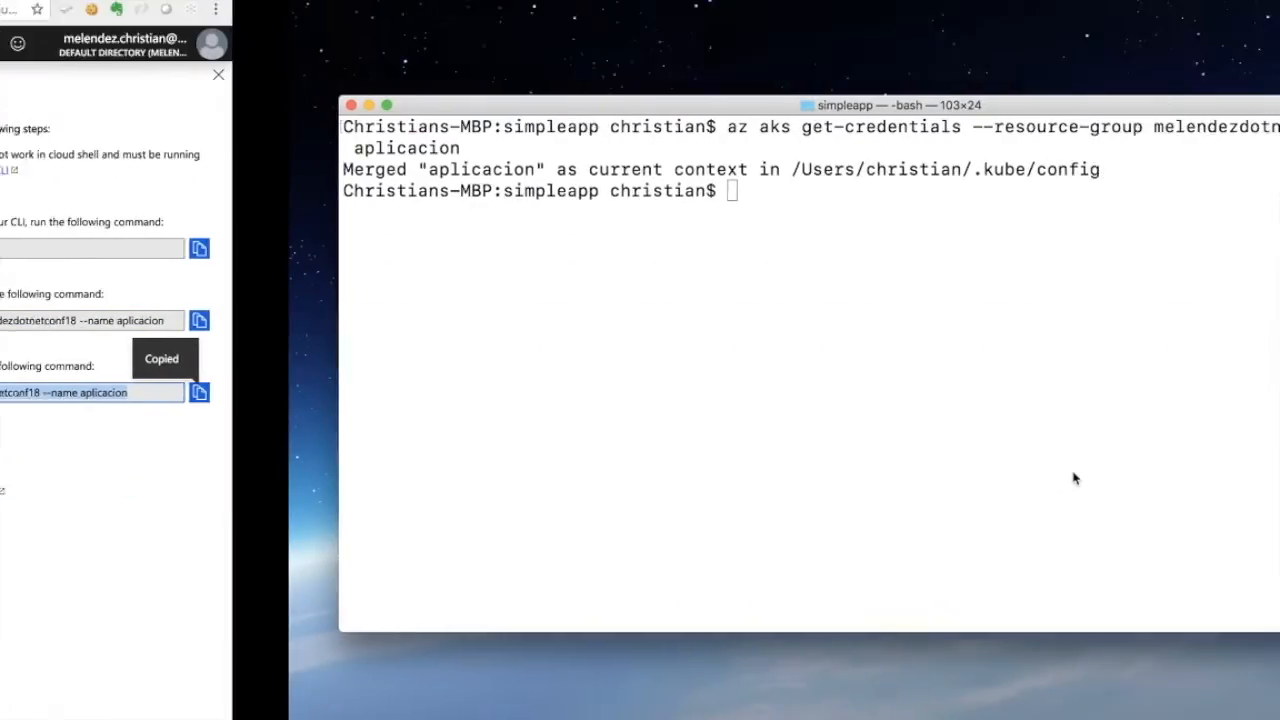
key(super+v)
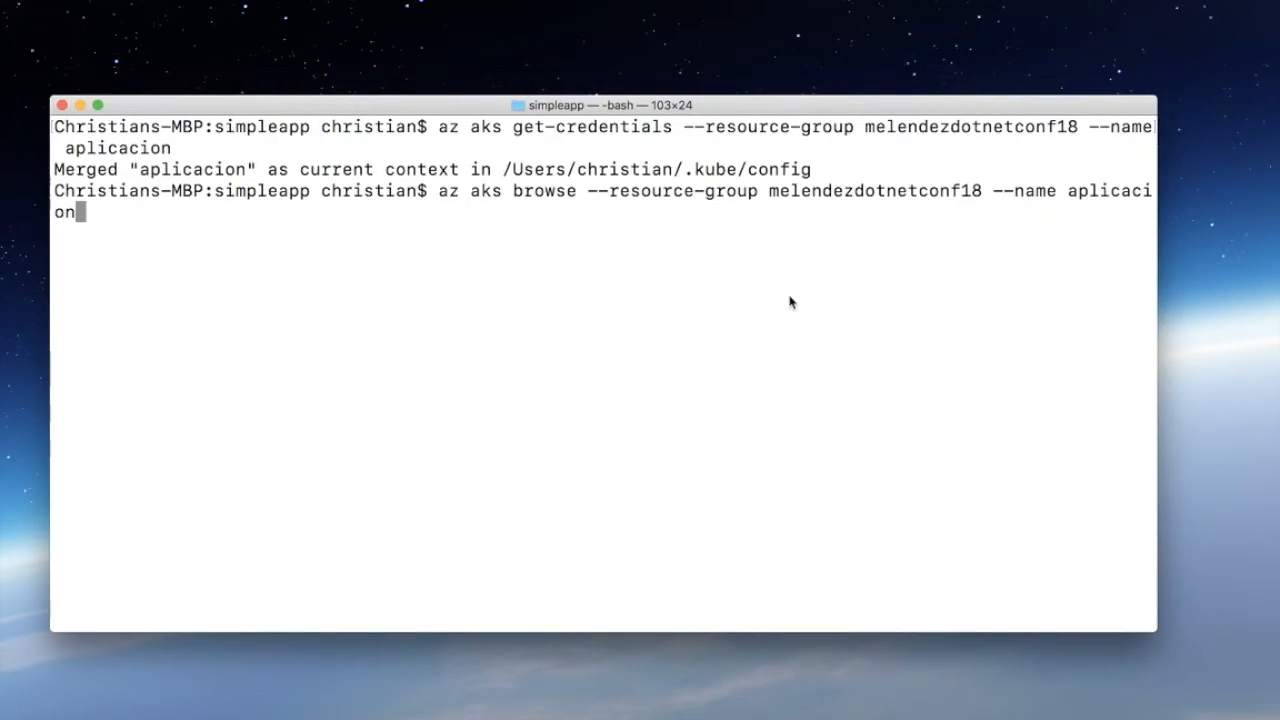
key(Return)
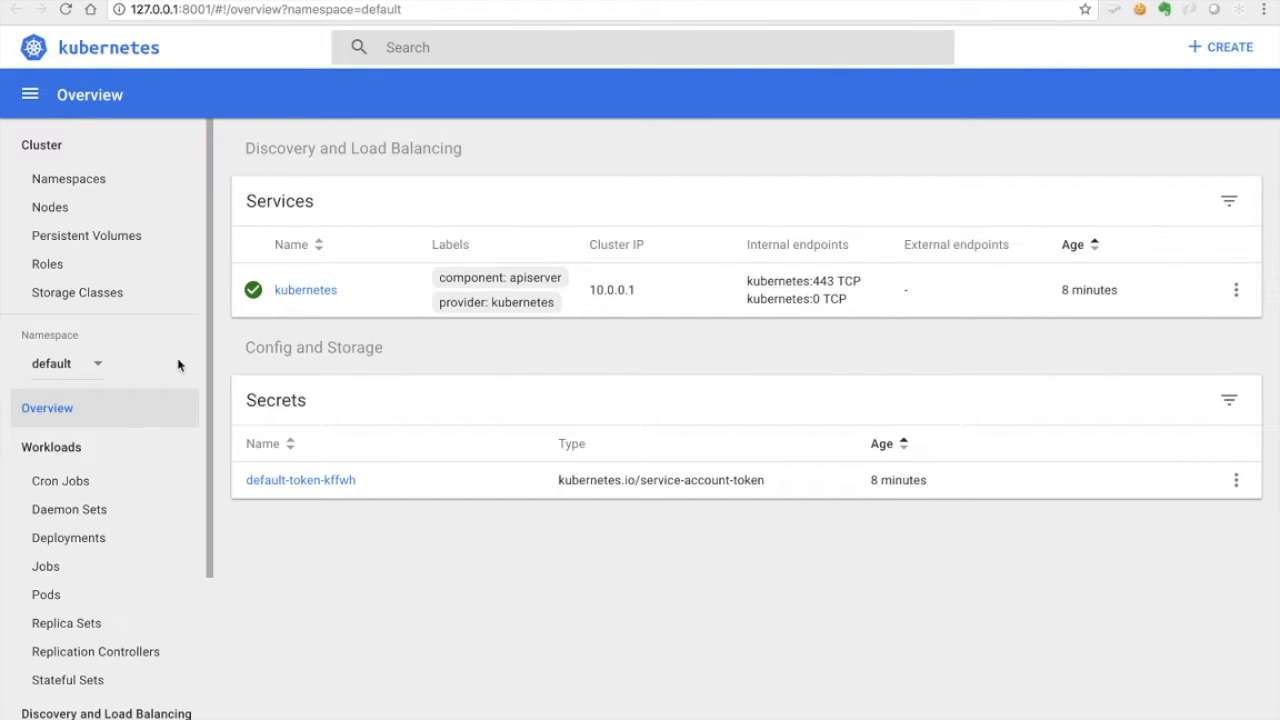
Step: Look through the Kubernetes dashboard's resource categories and view the pods and services of the default namespace
scroll(26, 420, down, 5)
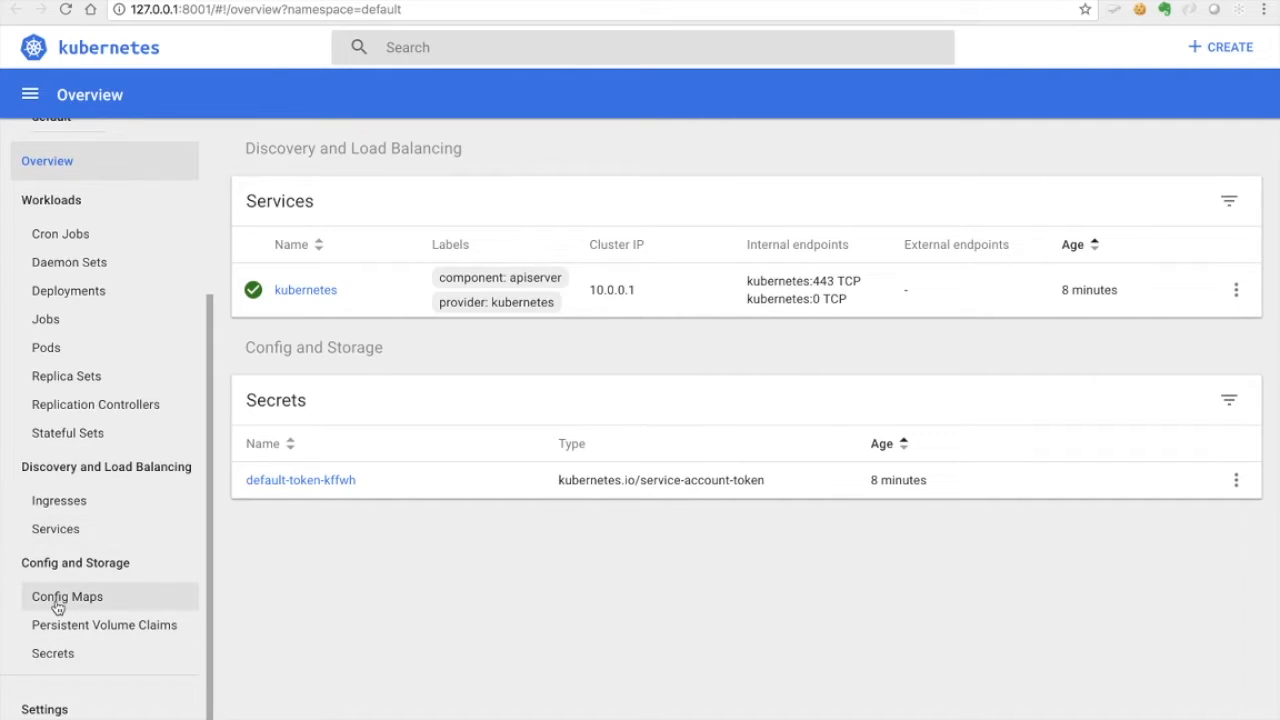
scroll(62, 605, up, 1)
click(47, 390)
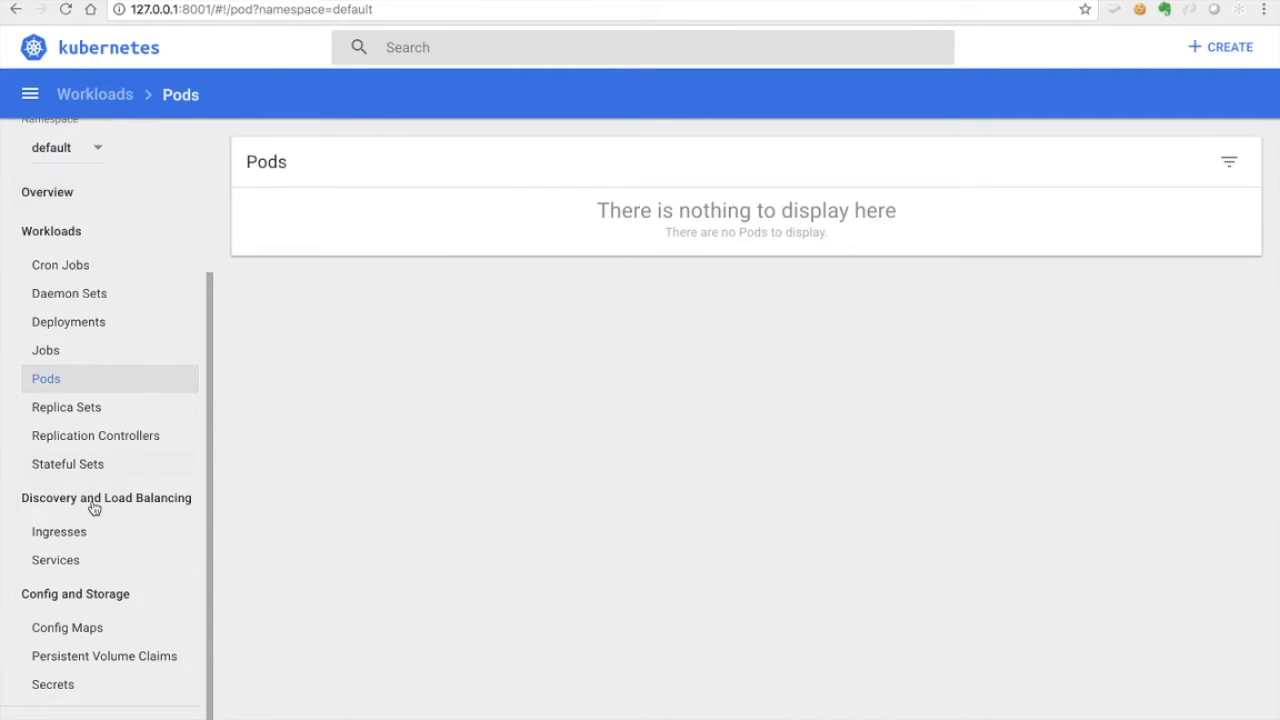
click(60, 566)
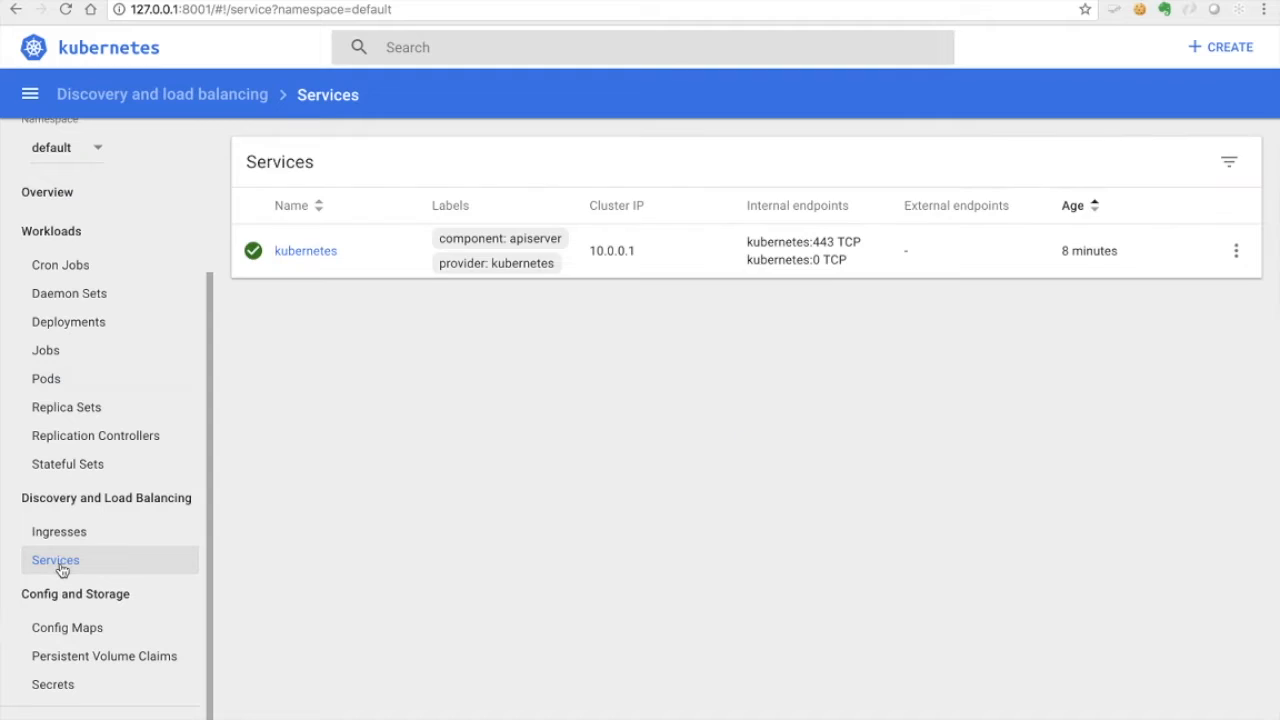
Step: View the services of the kube-system namespace and return to the default namespace
scroll(60, 568, up, 5)
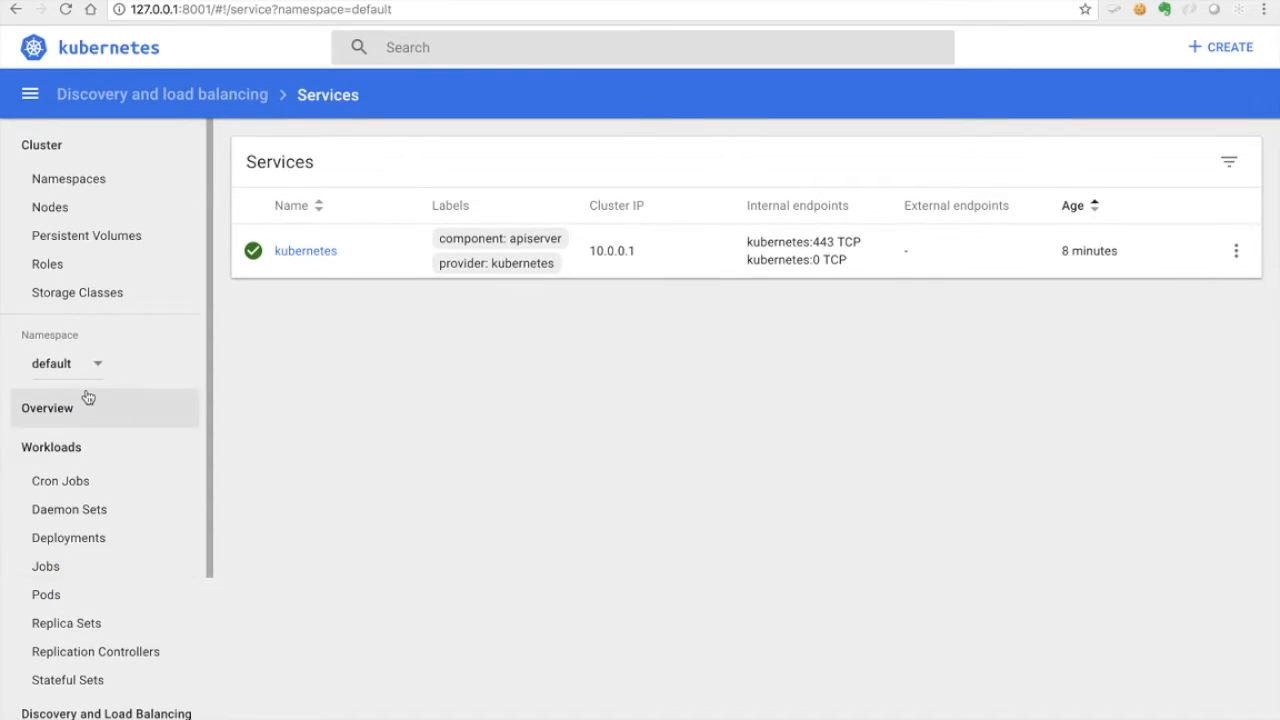
click(99, 367)
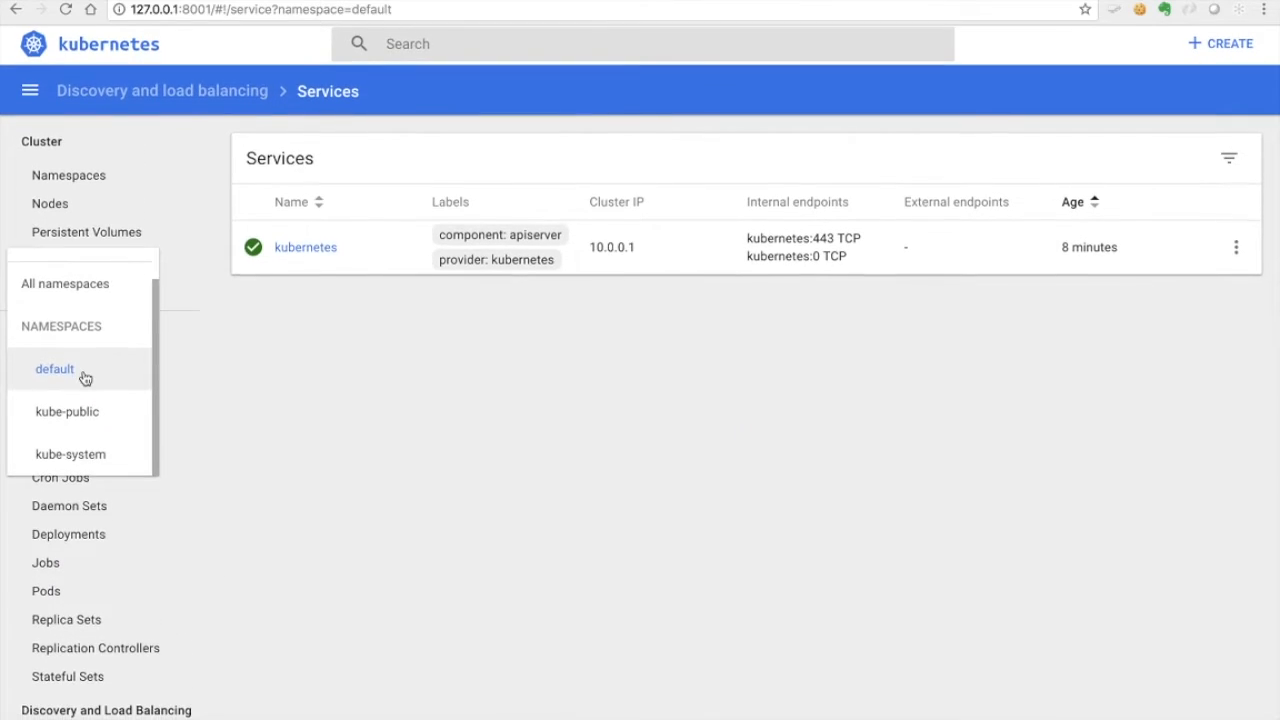
click(79, 459)
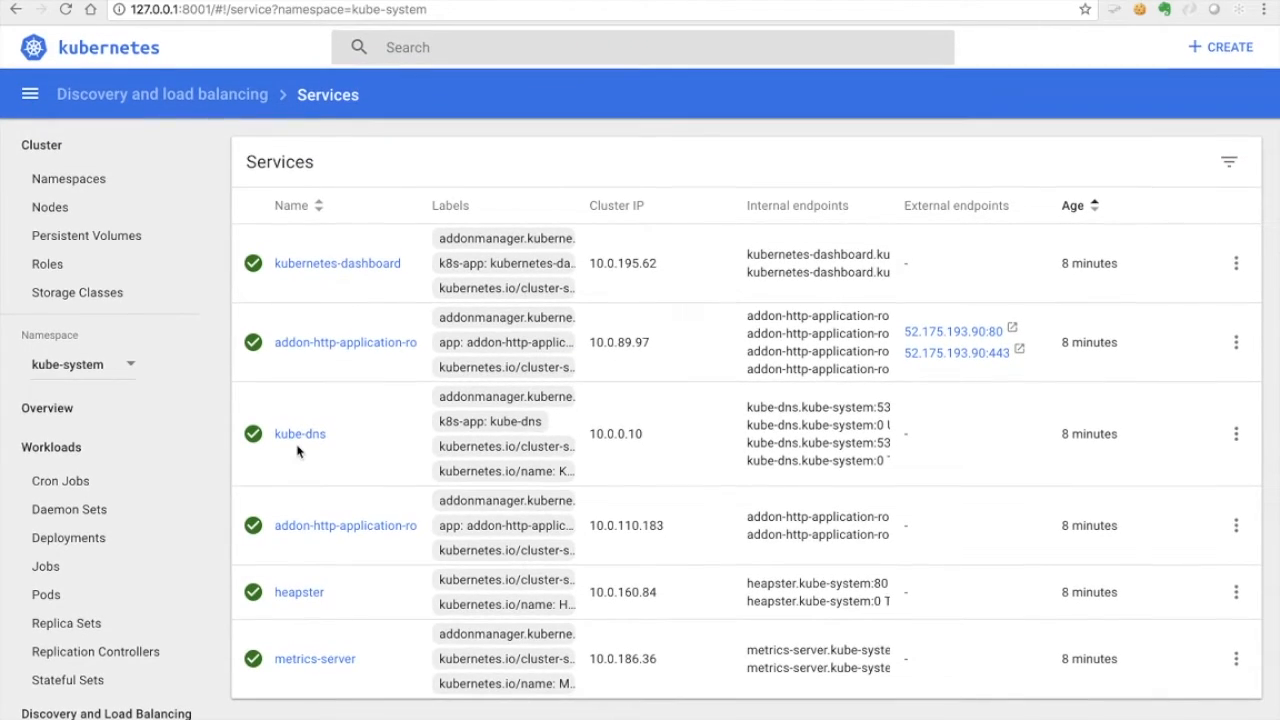
click(126, 362)
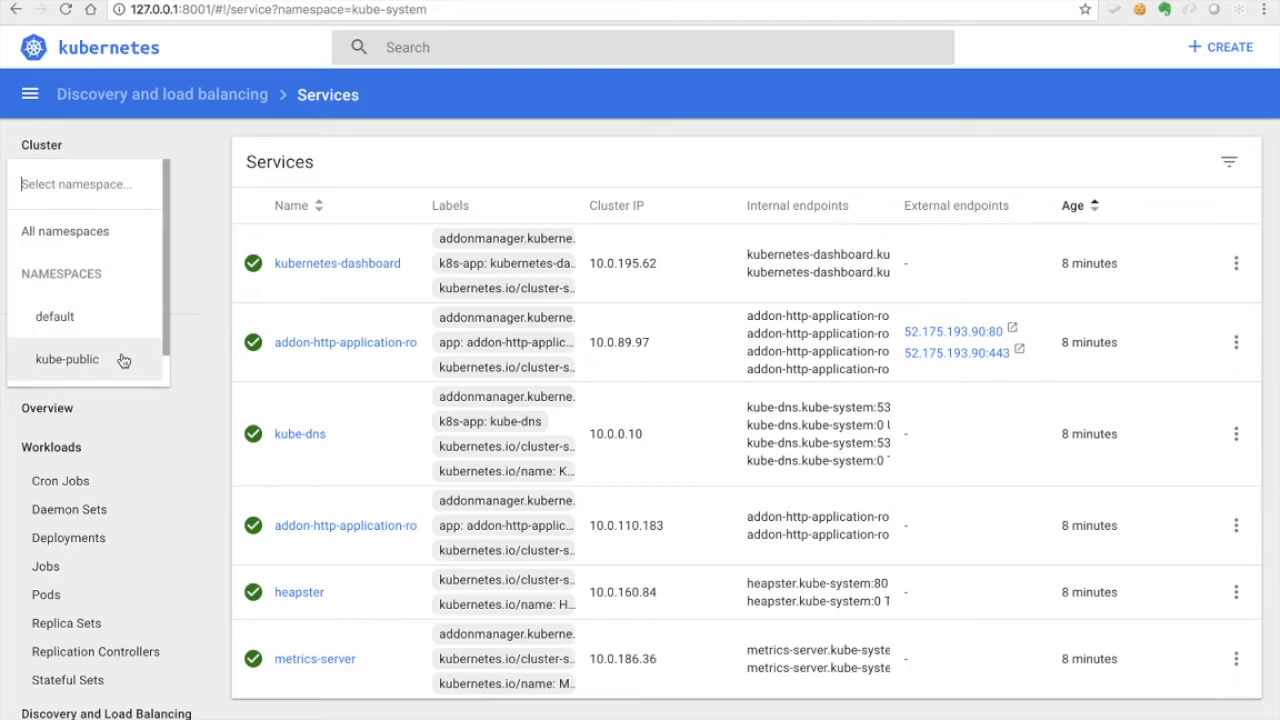
click(56, 317)
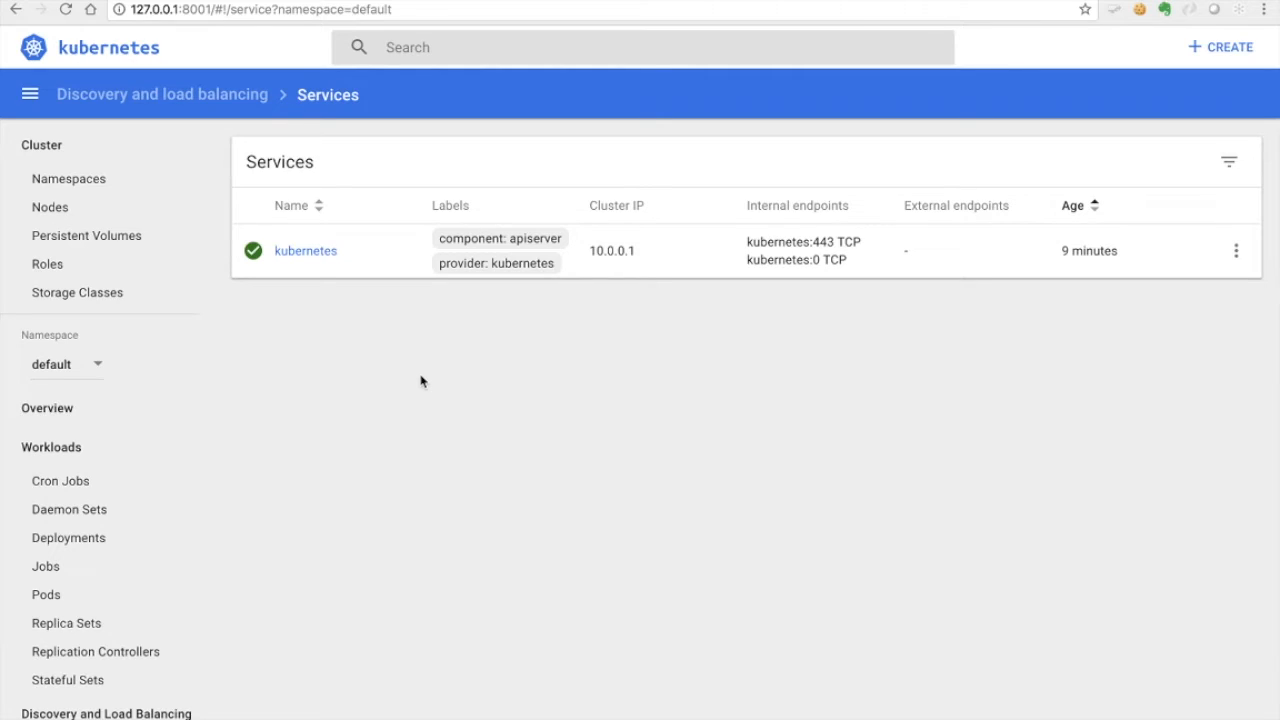
Step: Return to the Azure portal and examine the aplicacion cluster's Scale settings and its node-count slider, keeping 3 nodes
click(206, 1)
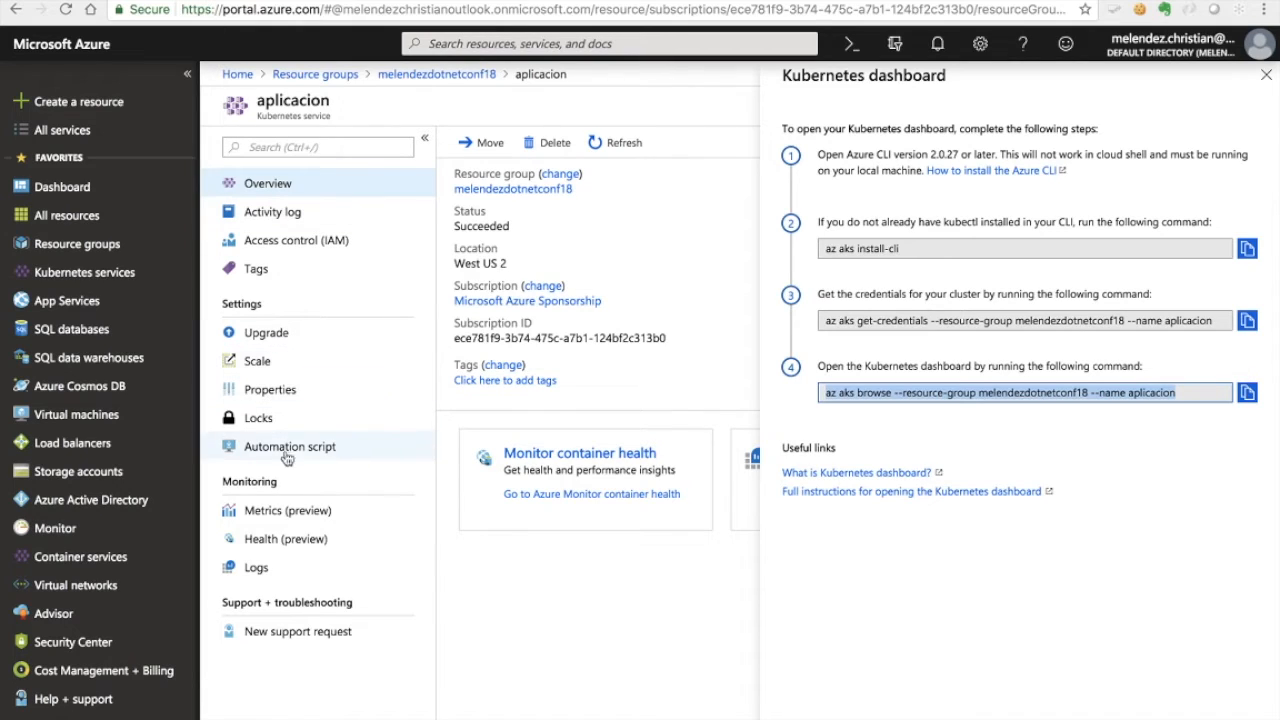
click(287, 366)
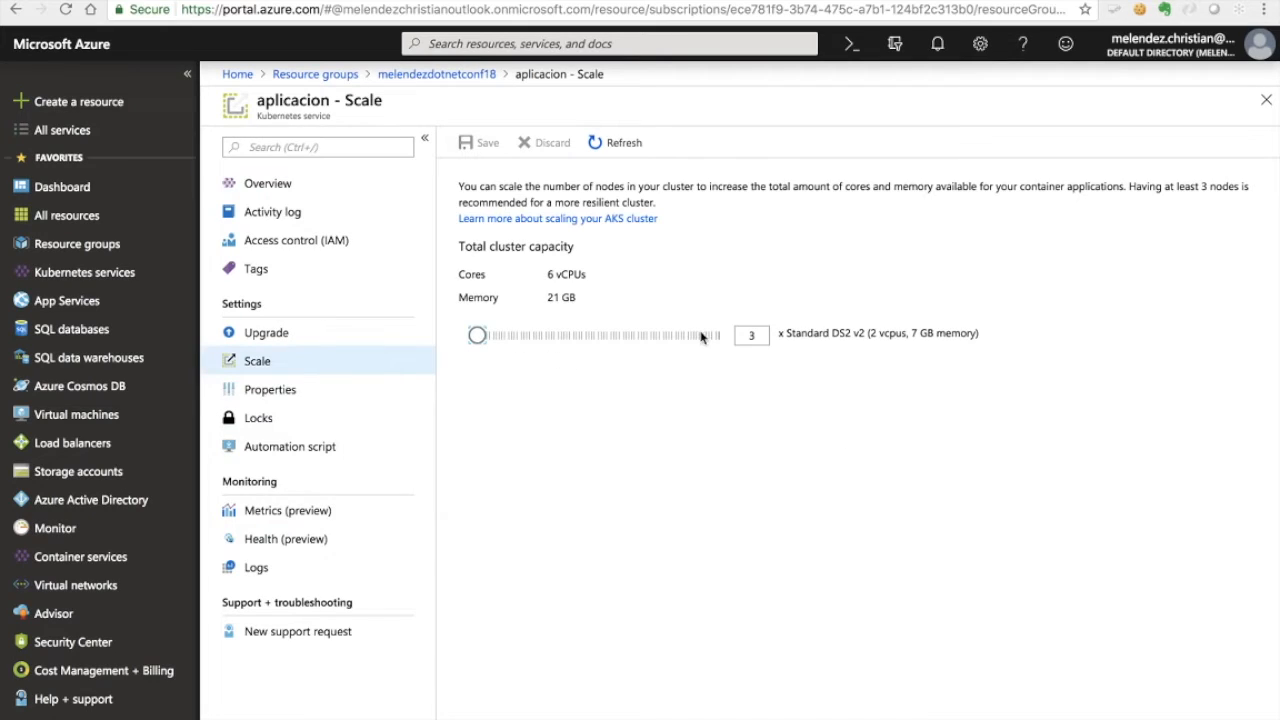
mouse_move(479, 337)
mouse_down()
mouse_move(543, 337)
mouse_move(429, 346)
mouse_move(480, 339)
mouse_up()
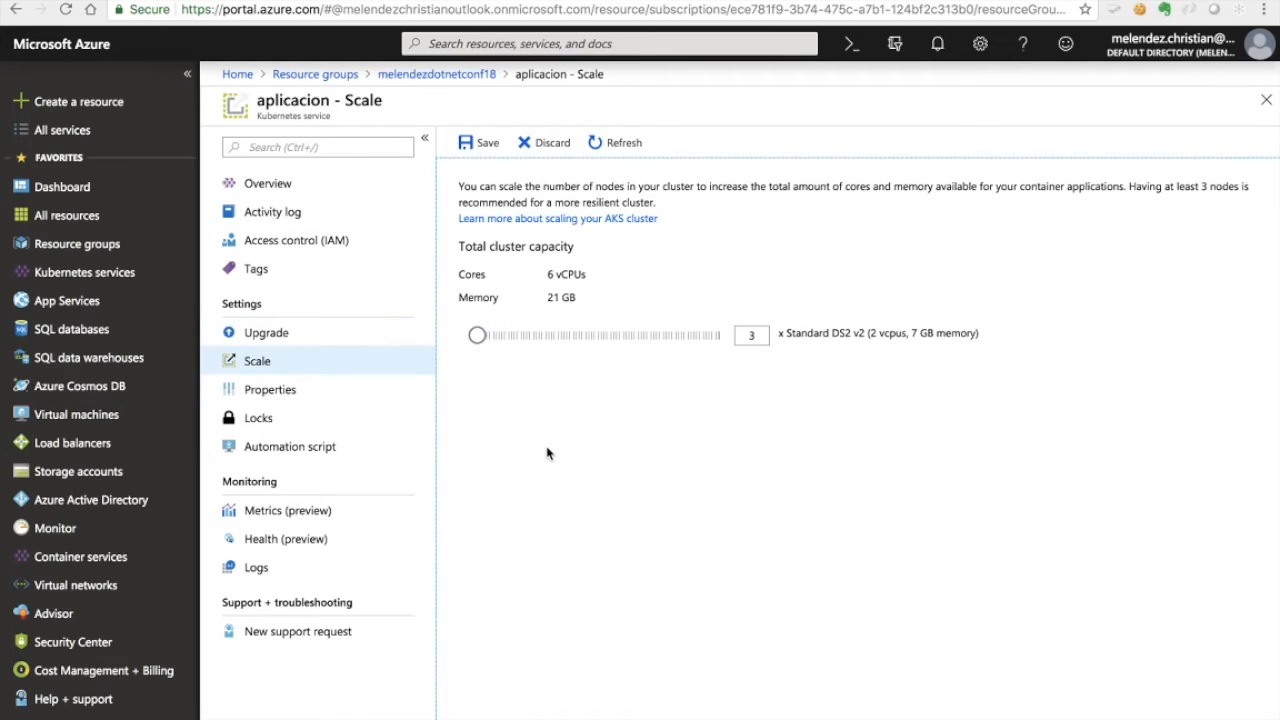